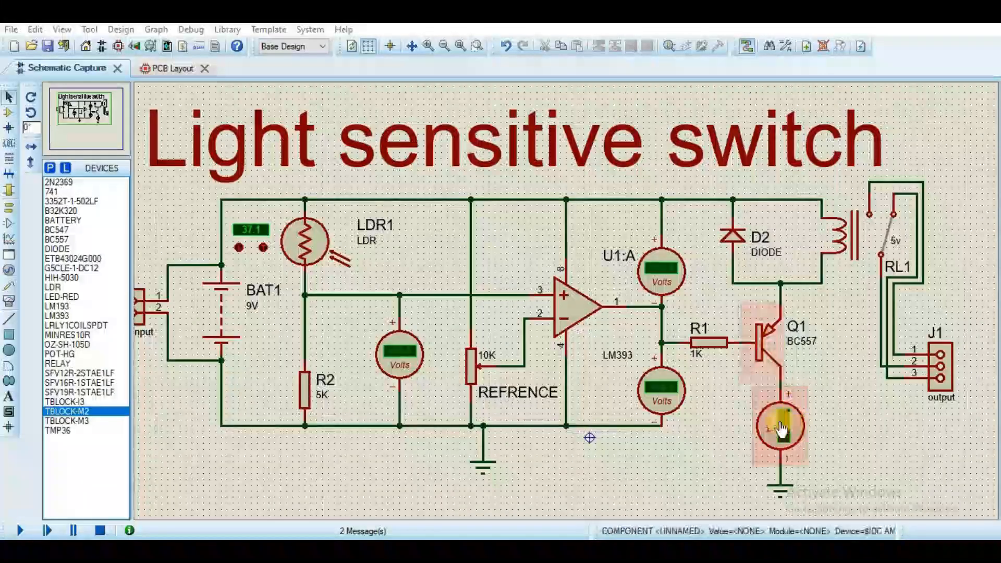
# - Delete the two voltmeters at the comparator output and the voltmeter across R2
pyautogui.rightClick(673, 402)
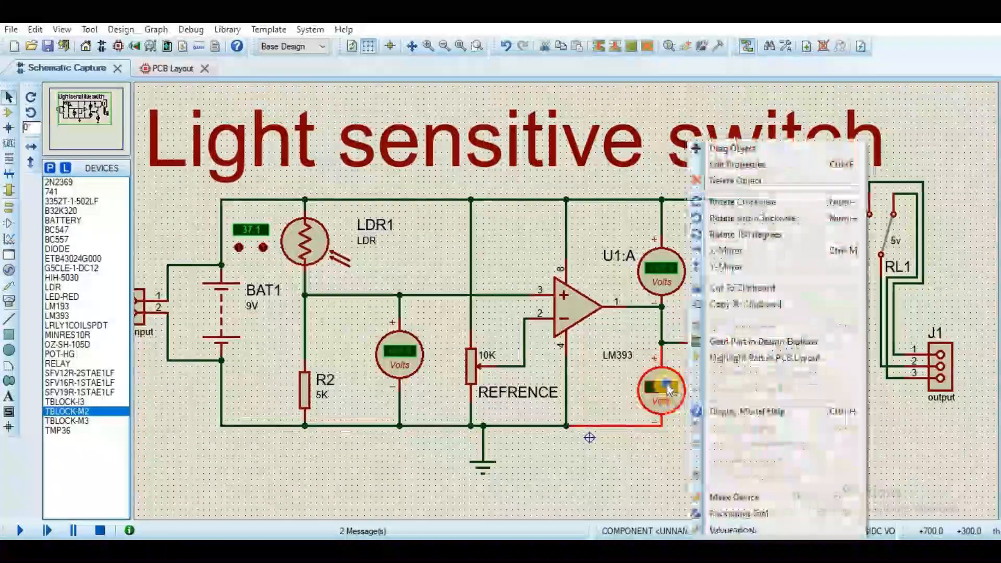
pyautogui.click(704, 179)
pyautogui.rightClick(655, 258)
pyautogui.rightClick(655, 257)
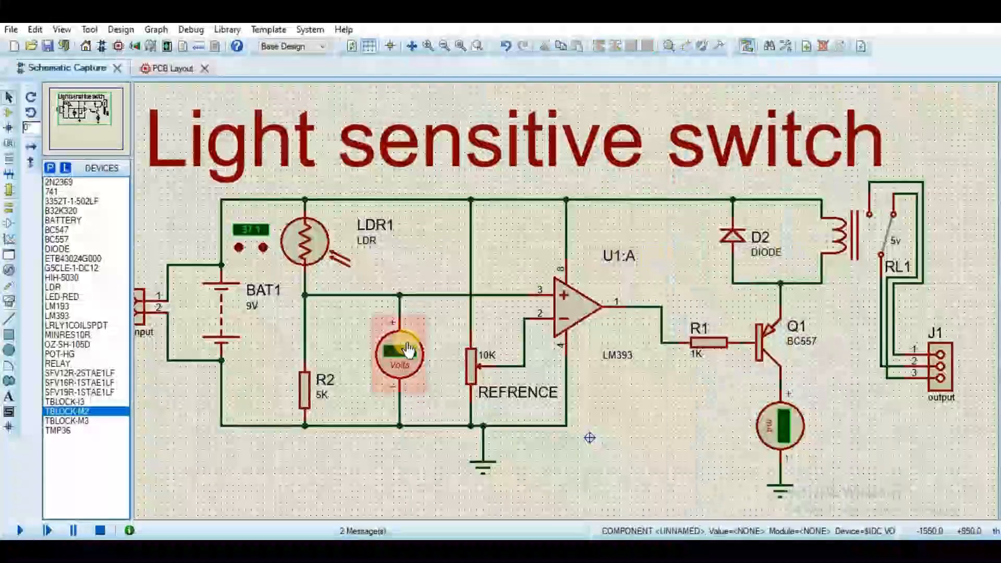
pyautogui.rightClick(408, 347)
pyautogui.rightClick(409, 347)
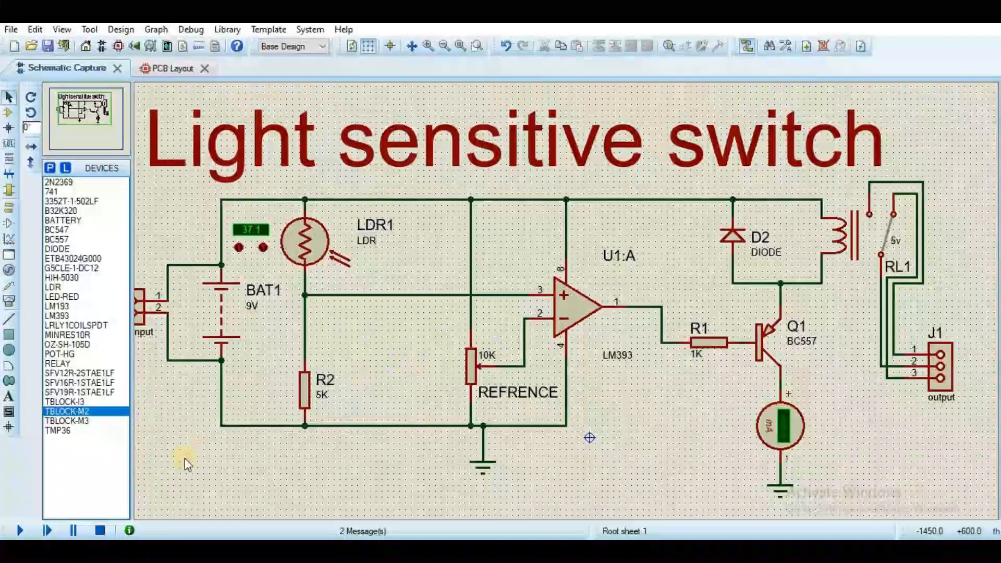
# - Try to run the simulation, review the partition analyser errors, and close the error report
pyautogui.click(30, 530)
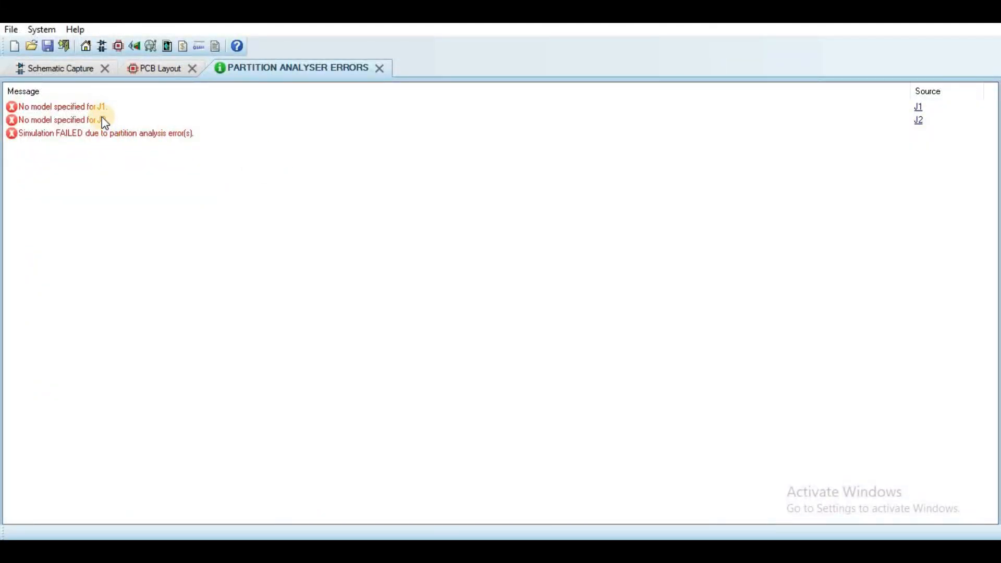
pyautogui.click(77, 69)
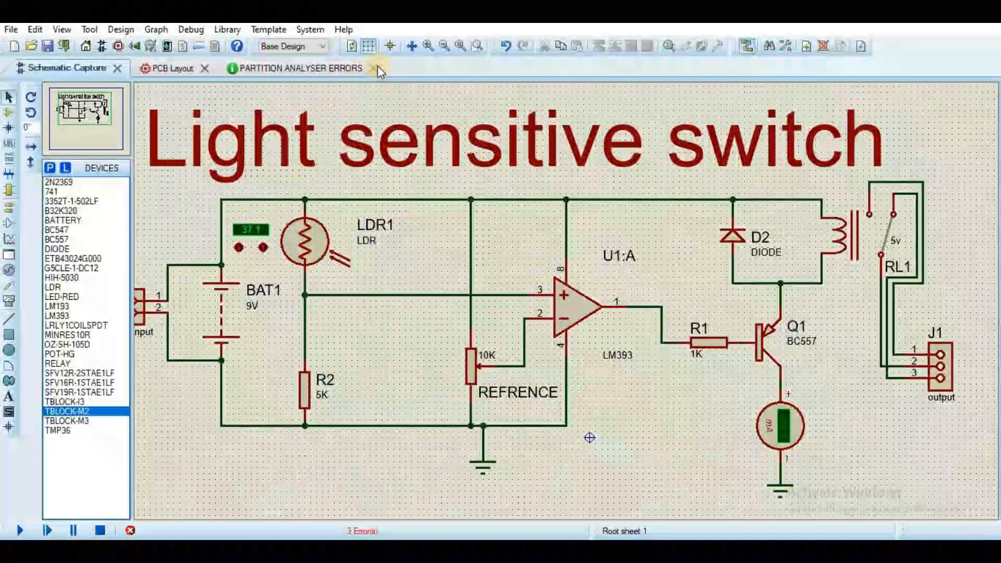
pyautogui.click(377, 67)
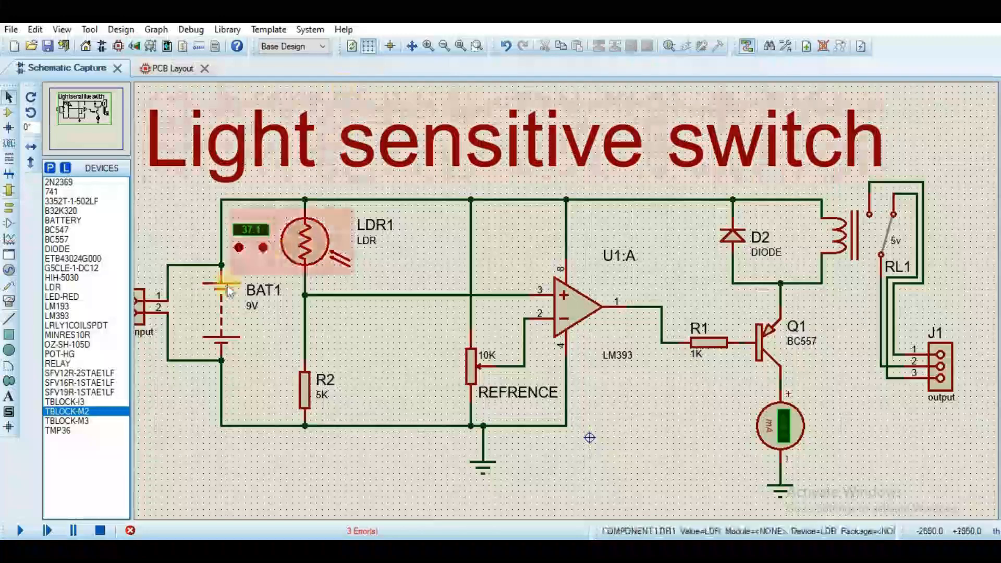
# - Exclude the 9v input terminal block J2 from simulation
pyautogui.rightClick(140, 312)
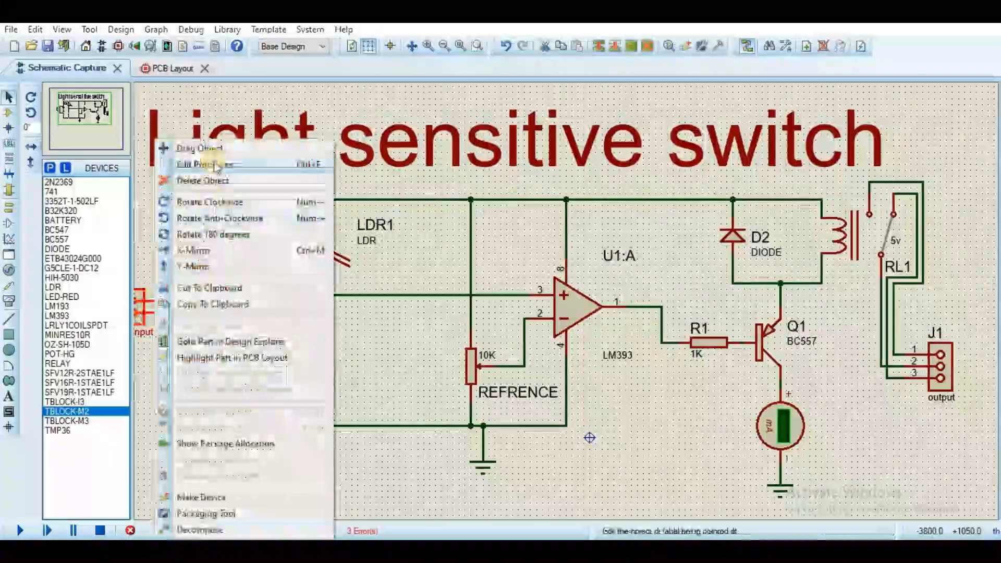
pyautogui.click(216, 166)
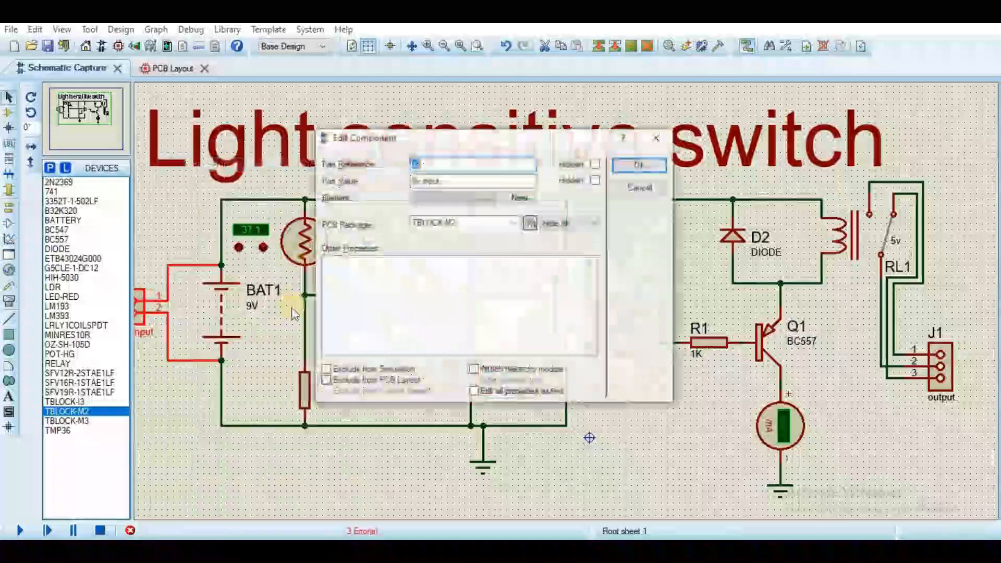
pyautogui.click(364, 371)
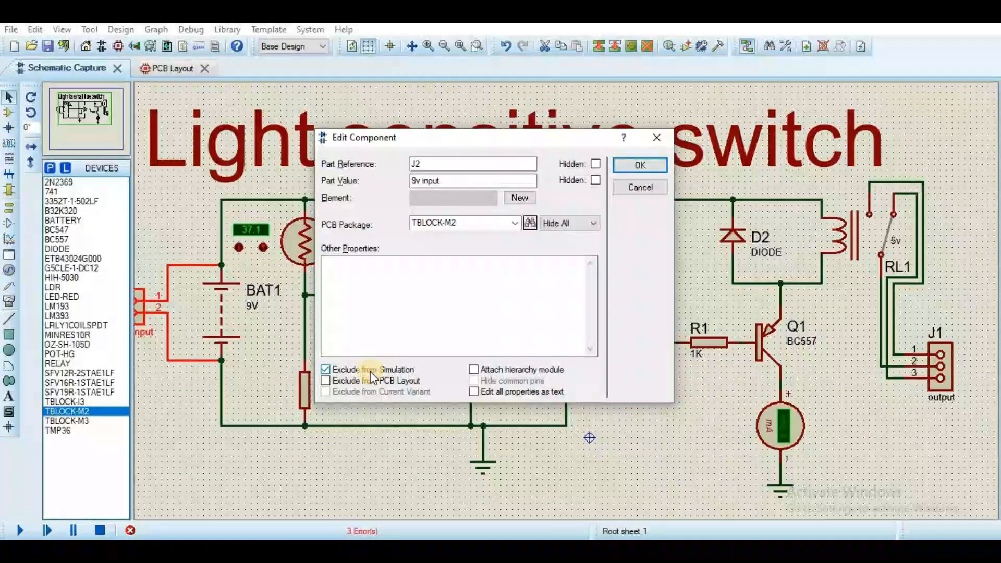
pyautogui.press('Return')
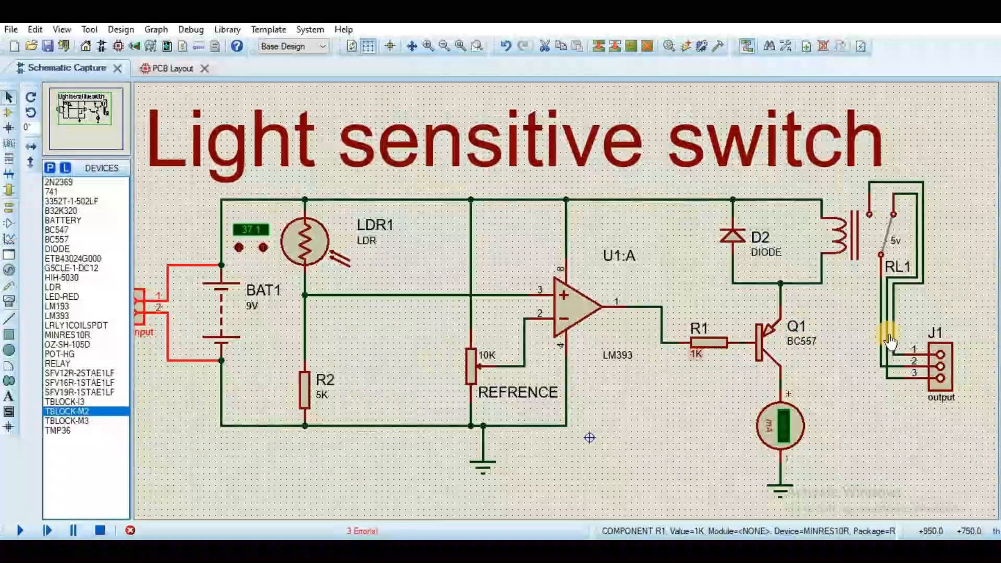
# - Exclude the output terminal block J1 from simulation
pyautogui.rightClick(939, 371)
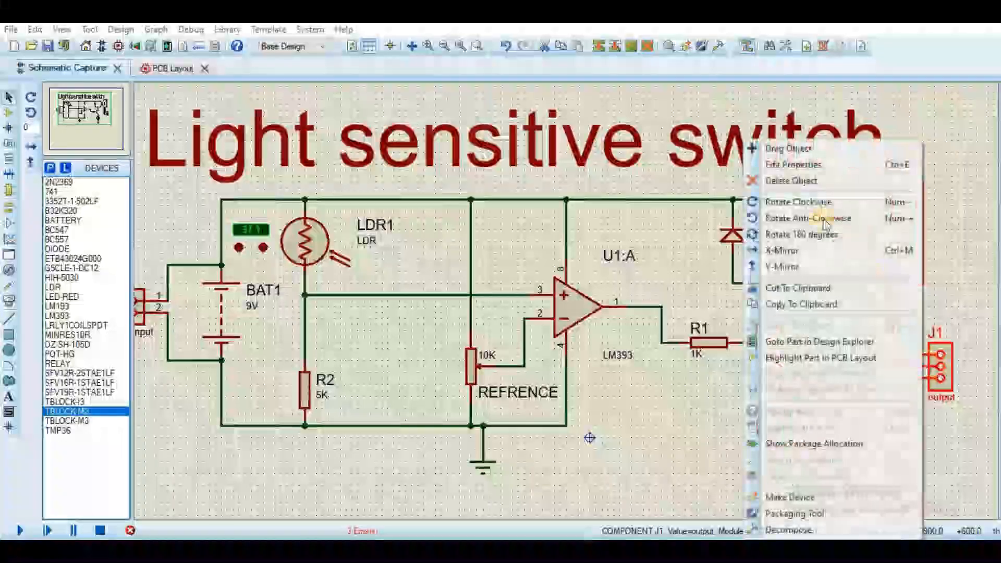
pyautogui.click(791, 163)
pyautogui.click(386, 370)
pyautogui.press('Return')
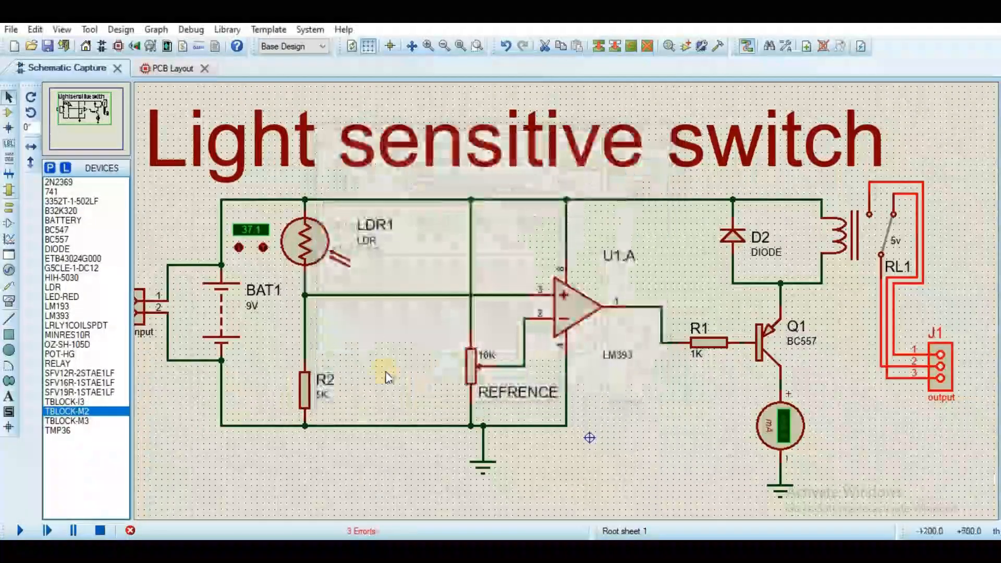
# - Run the simulation and raise the light level on LDR1 to 58.1
pyautogui.click(20, 530)
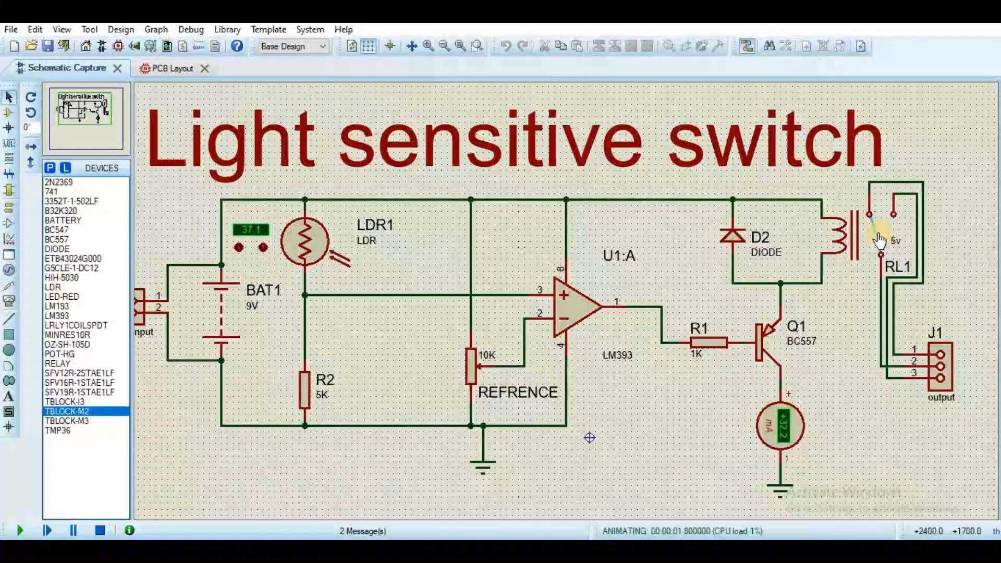
pyautogui.click(261, 248)
pyautogui.click(260, 248)
pyautogui.click(261, 248)
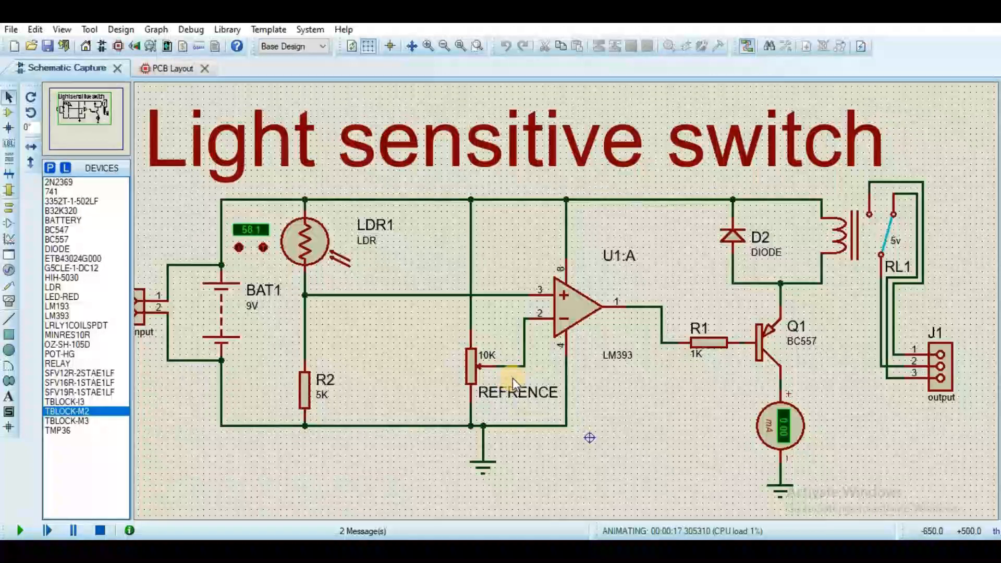
# - Stop the simulation and add the text "4.5v" at the wiper of the 10K REFRENCE potentiometer
pyautogui.click(9, 397)
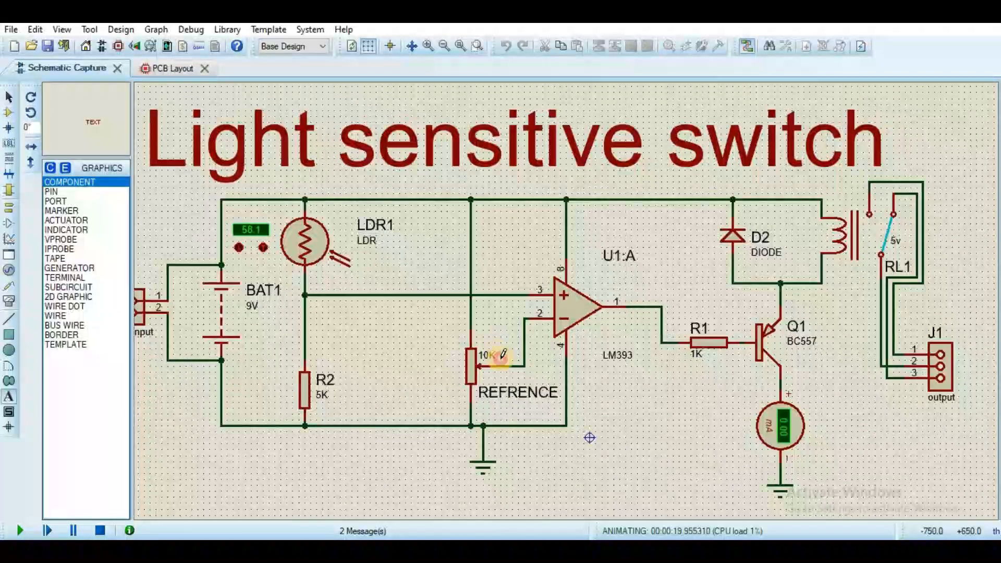
pyautogui.click(99, 531)
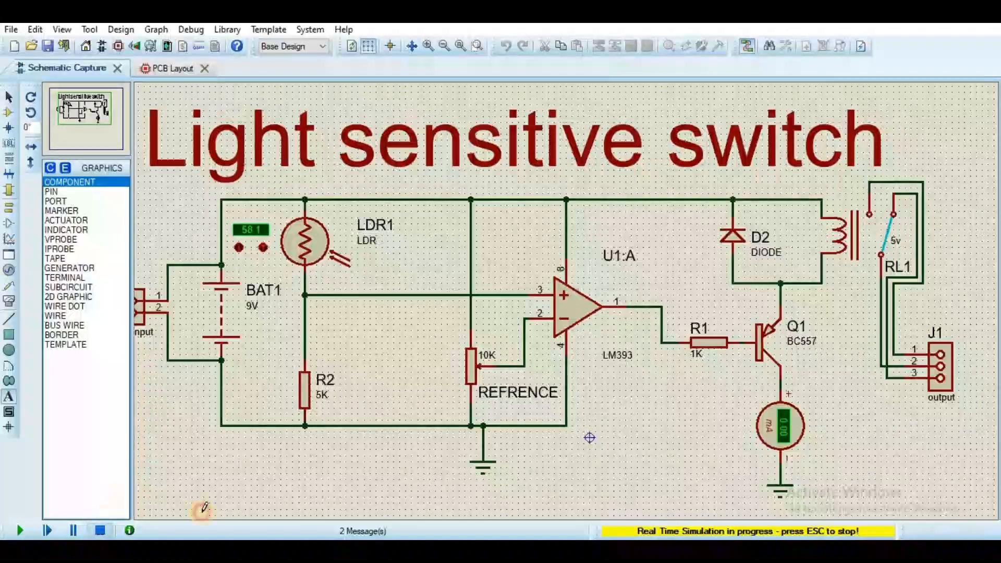
pyautogui.click(496, 357)
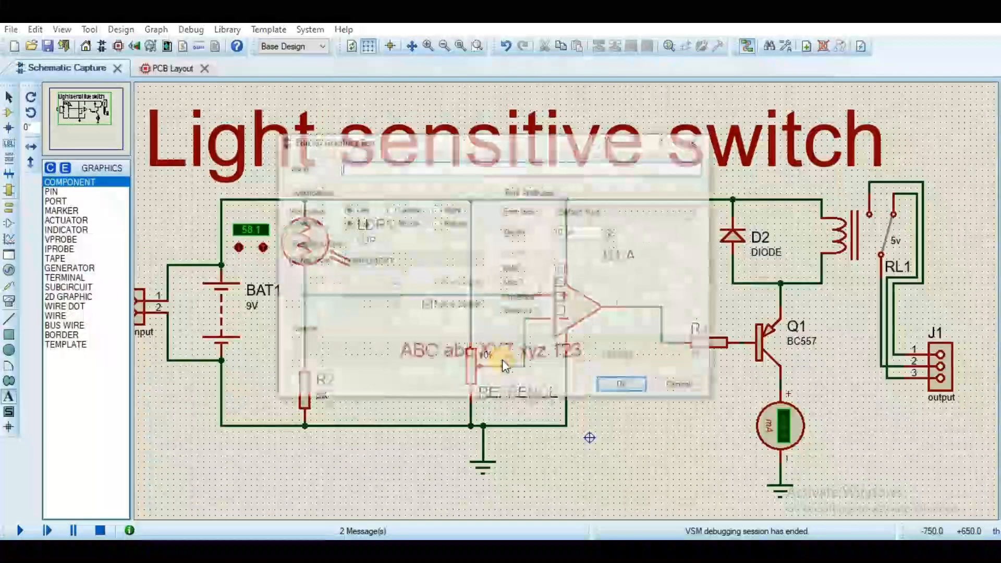
pyautogui.write('4.5')
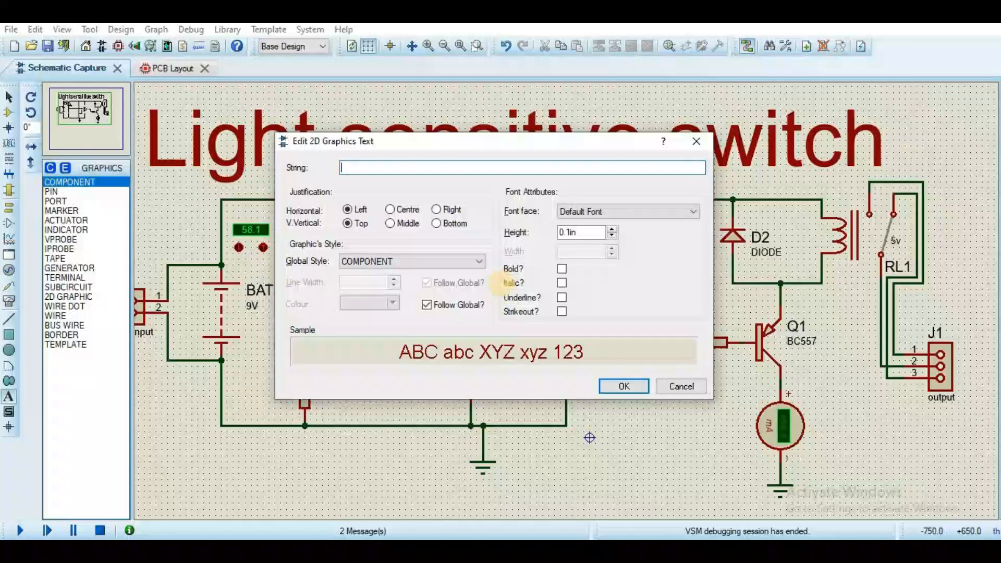
pyautogui.write('v')
pyautogui.press('Return')
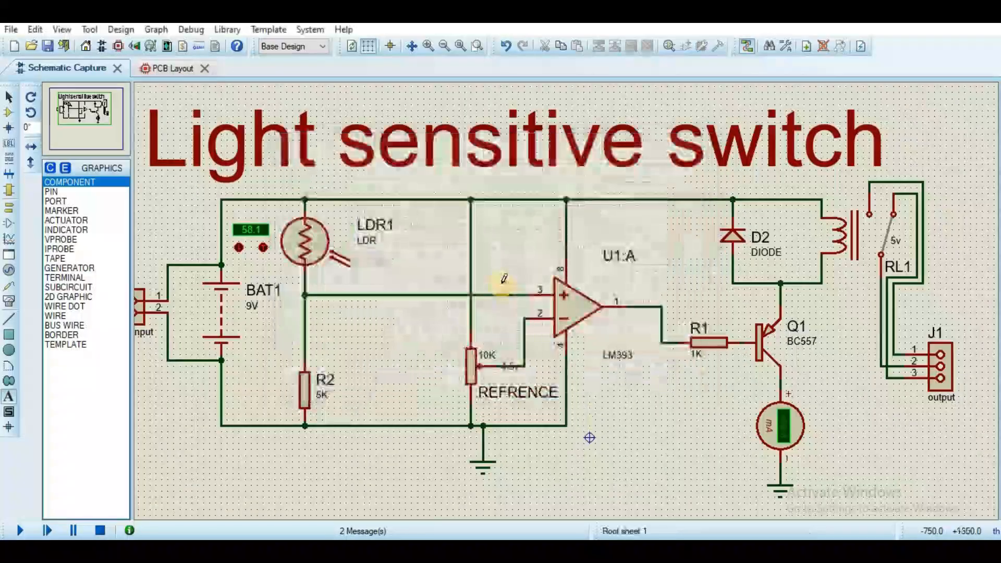
# - Move the 4.5v text up off the wire to just above the potentiometer's 10K value
pyautogui.click(8, 97)
pyautogui.click(509, 365)
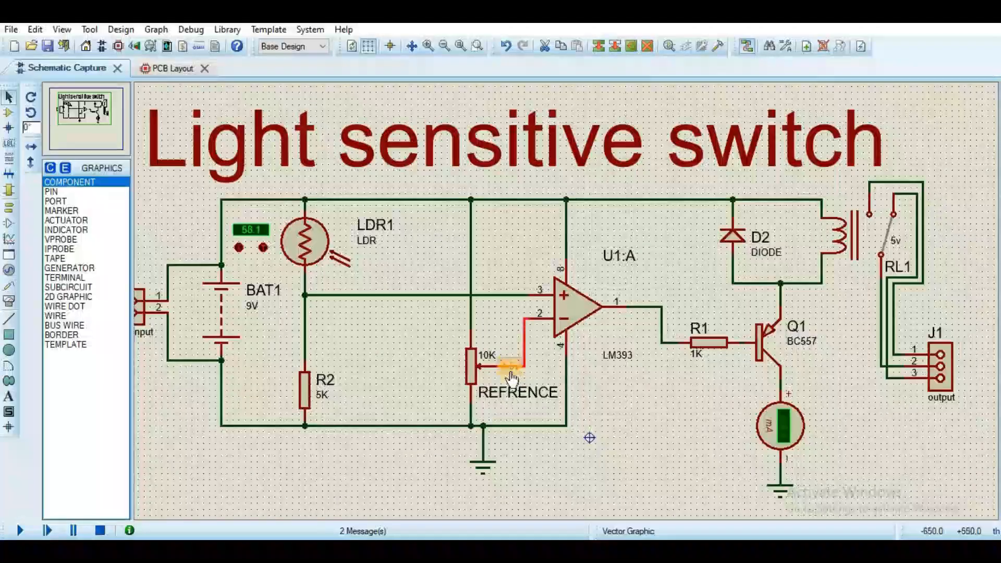
pyautogui.moveTo(510, 360); pyautogui.dragTo(505, 324)
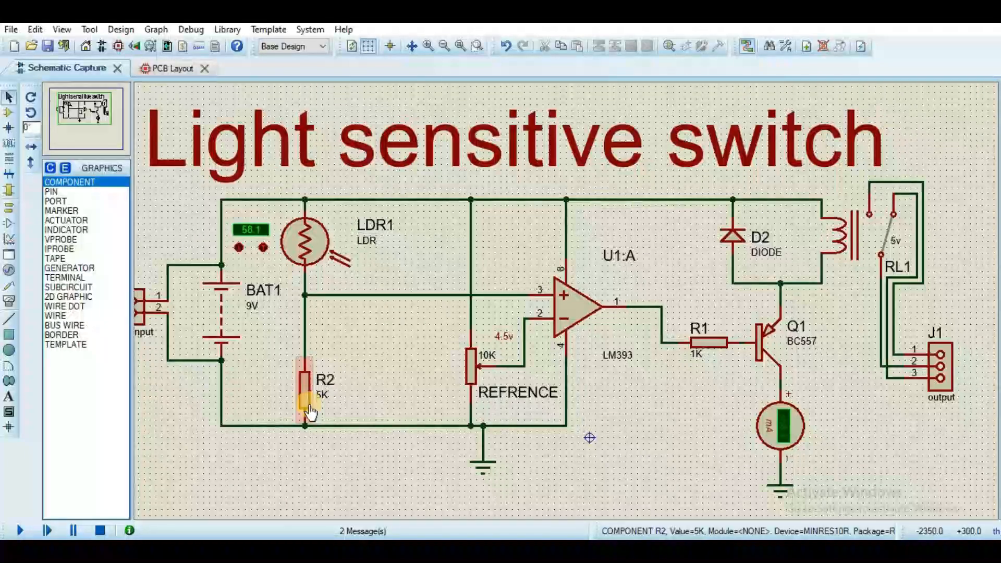
pyautogui.click(11, 335)
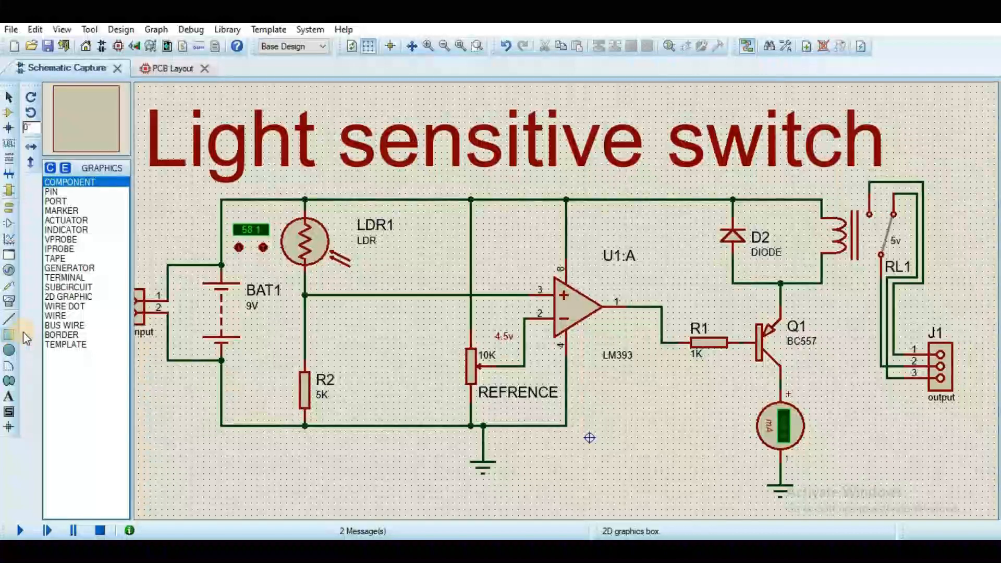
pyautogui.moveTo(276, 191); pyautogui.dragTo(356, 437)
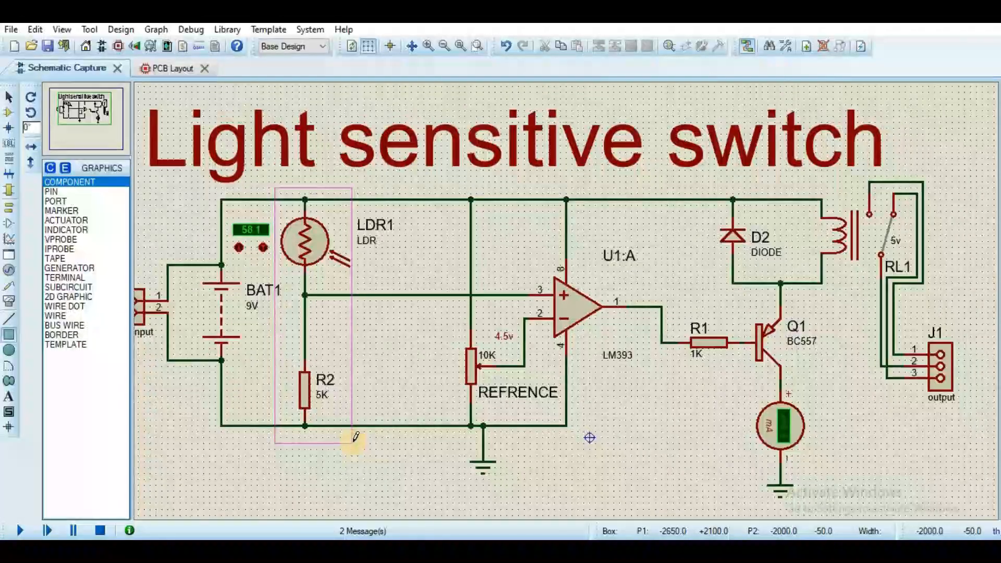
pyautogui.rightClick(353, 442)
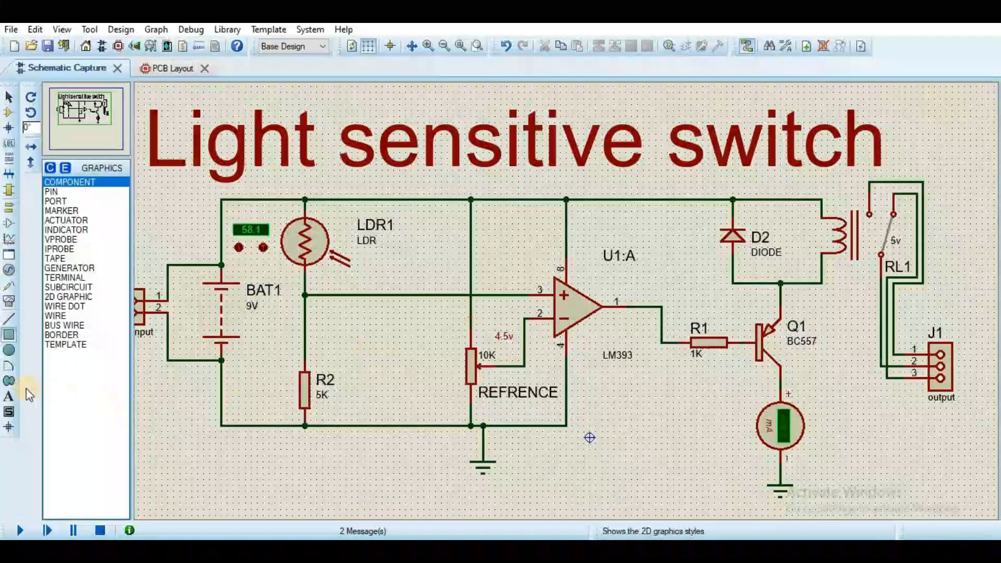
# - Add the text "8.9v" at the output pin of comparator U1:A
pyautogui.click(9, 396)
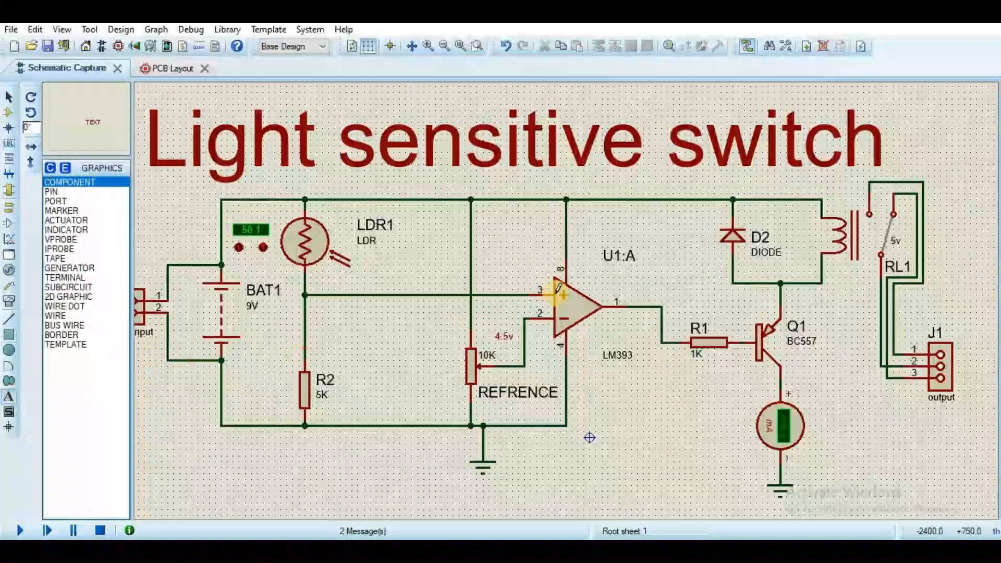
pyautogui.click(634, 299)
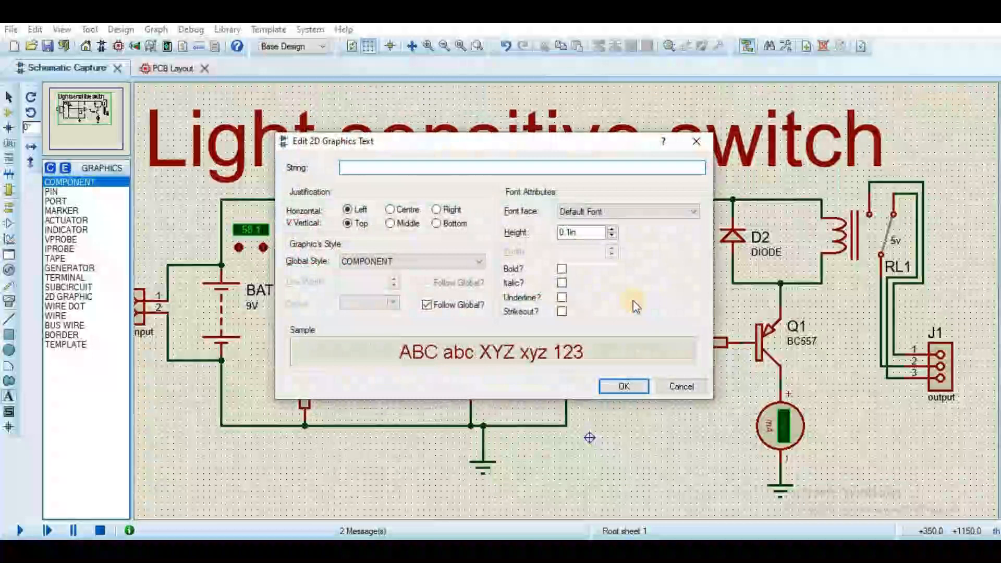
pyautogui.write('8.9')
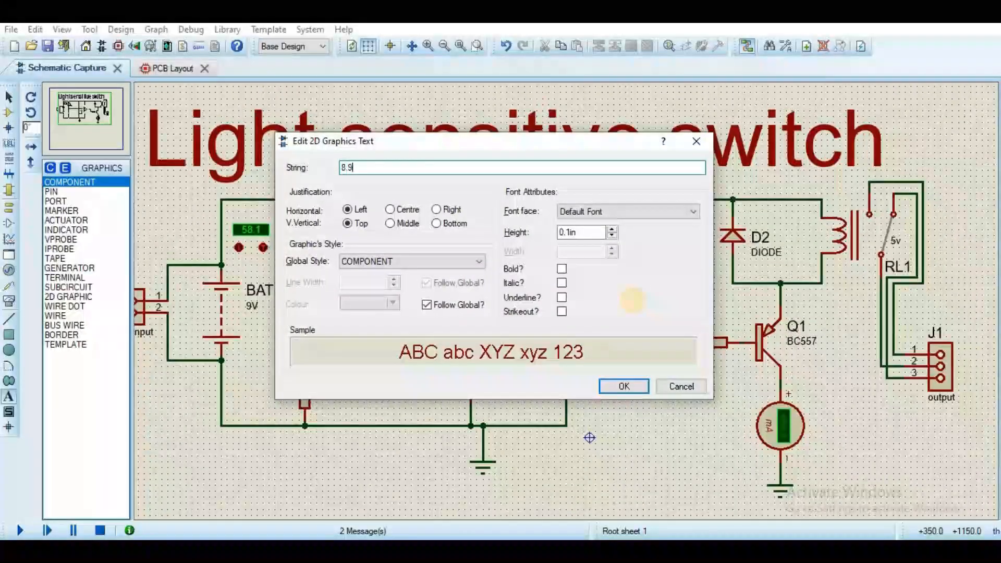
pyautogui.write('v')
pyautogui.press('Return')
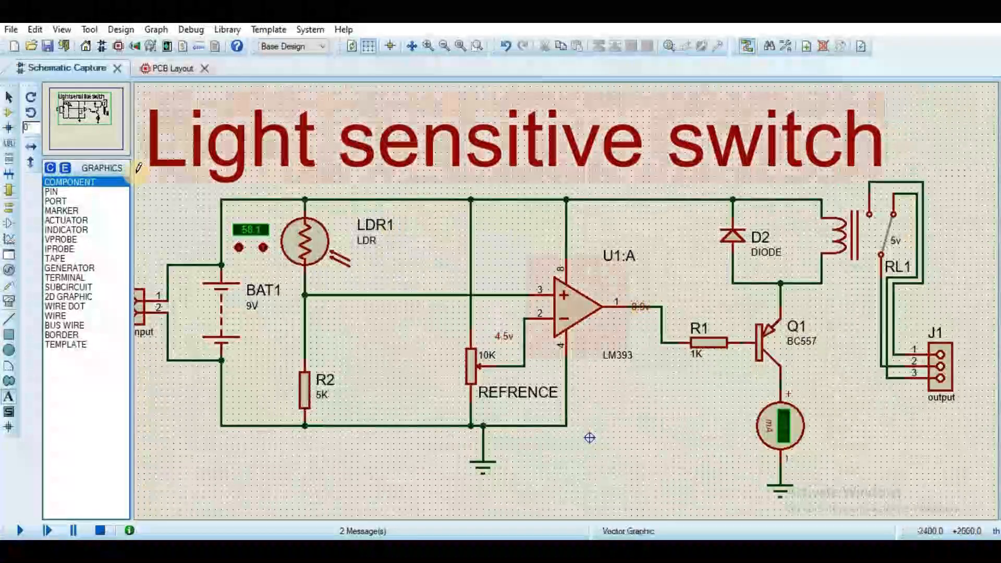
# - Move the 8.9v text to just above the comparator's output wire and deselect it
pyautogui.click(9, 98)
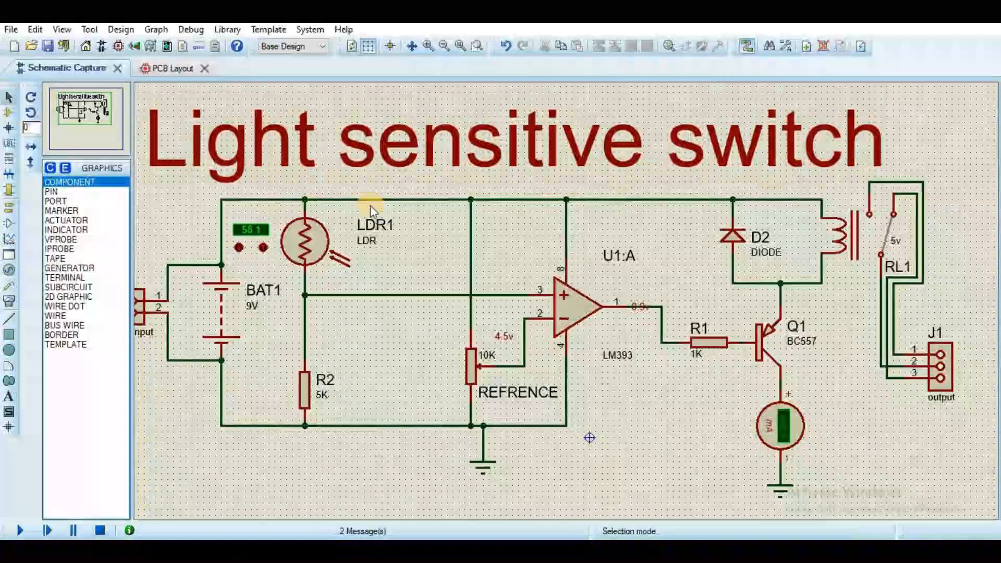
pyautogui.click(635, 312)
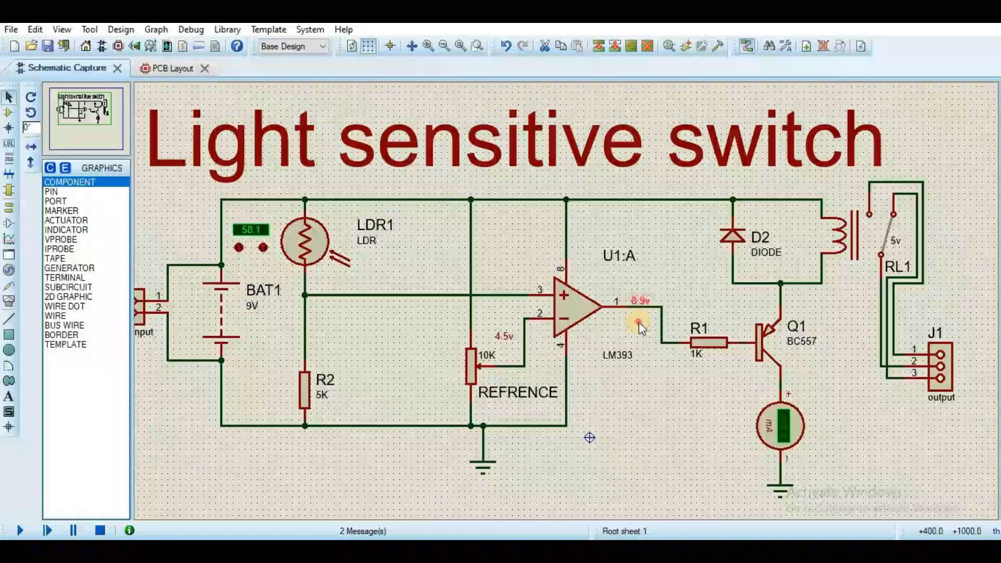
pyautogui.click(639, 322)
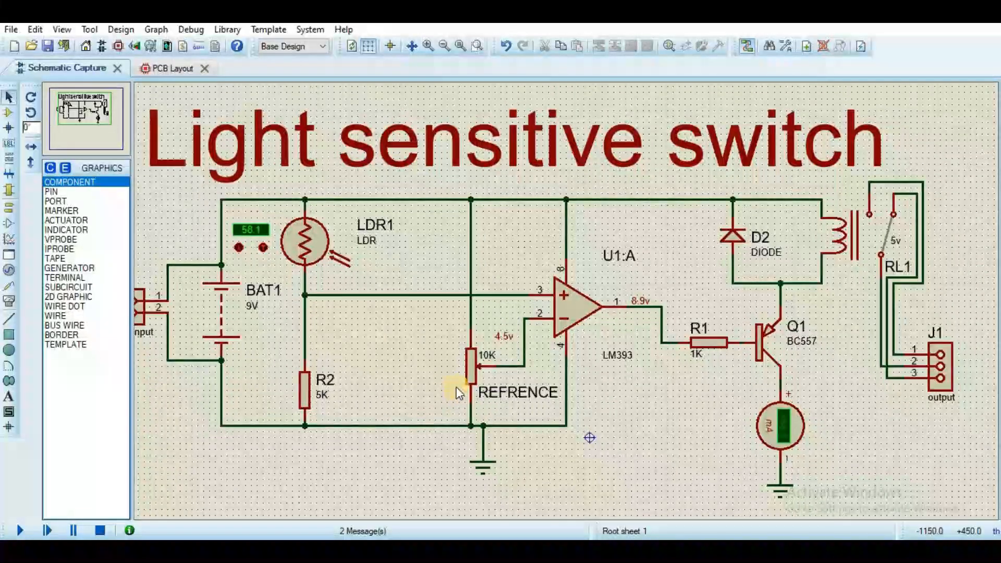
pyautogui.click(481, 367)
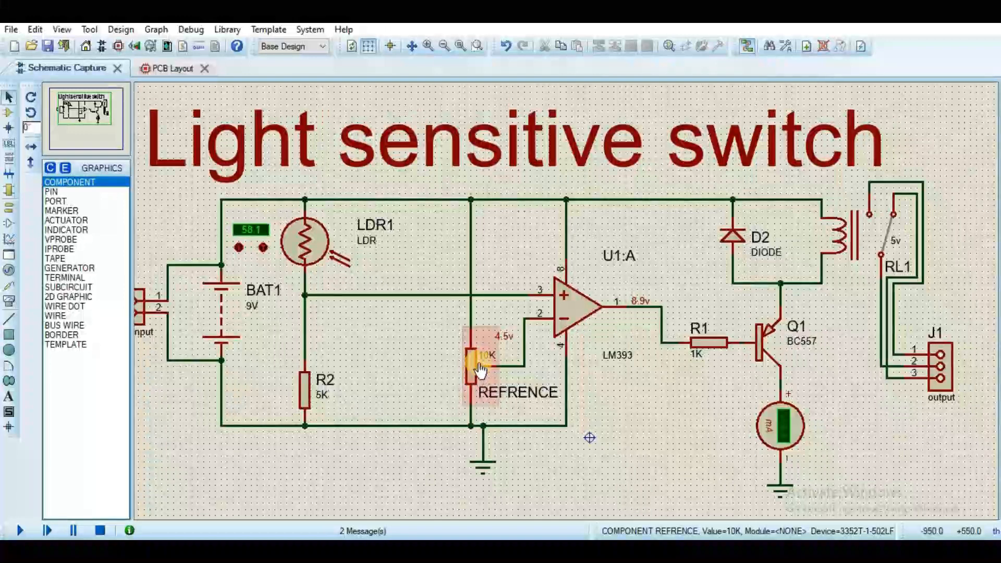
pyautogui.click(460, 391)
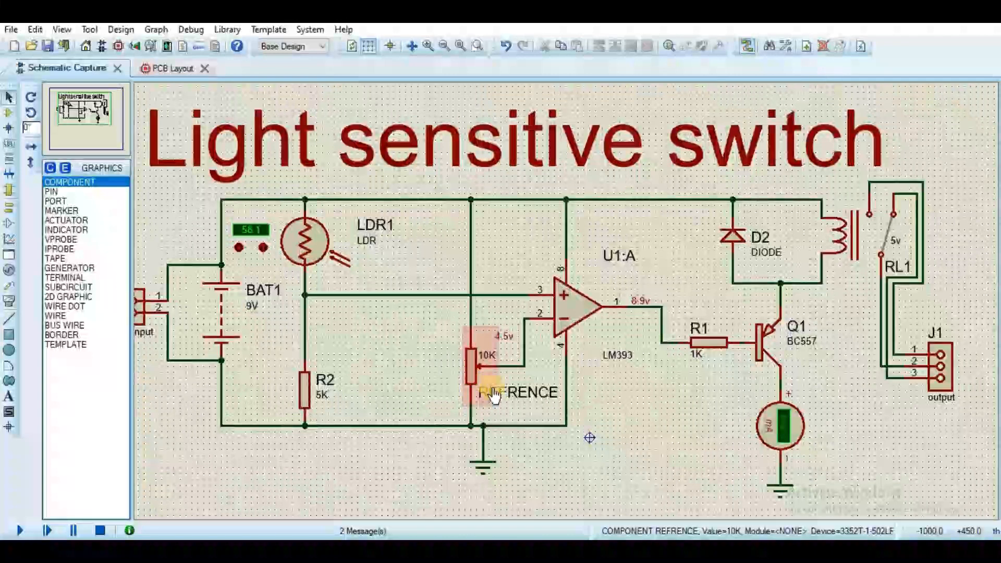
pyautogui.moveTo(483, 328); pyautogui.dragTo(520, 346)
pyautogui.click(440, 350)
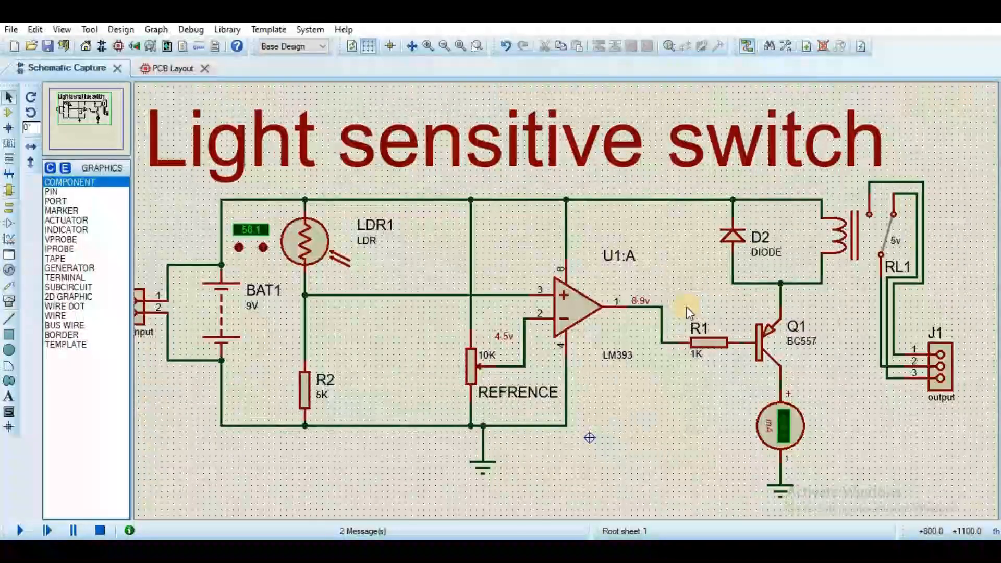
pyautogui.click(728, 241)
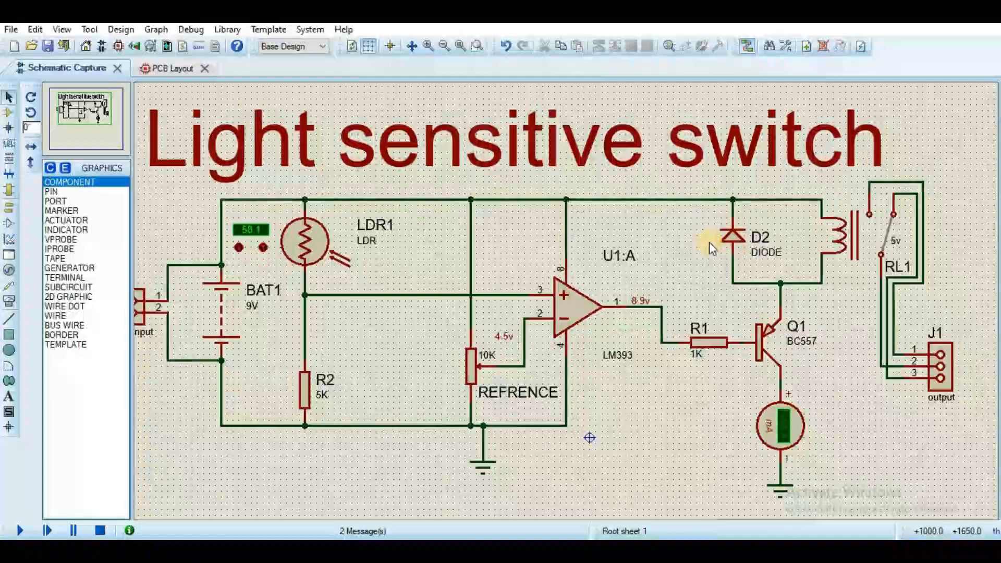
# - Run the simulation, raise LDR1's light level to 62.1, and stop the simulation
pyautogui.click(679, 208)
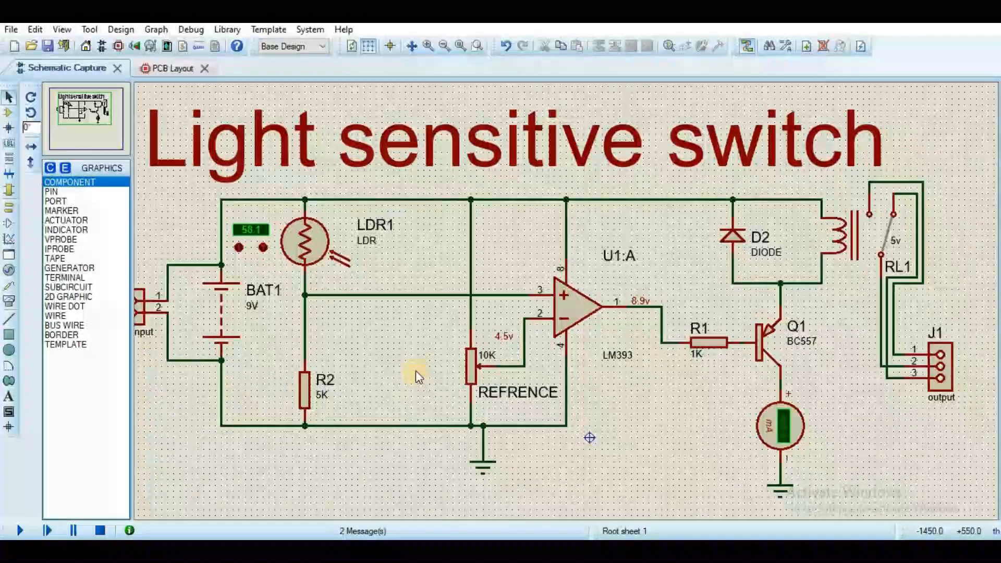
pyautogui.click(20, 531)
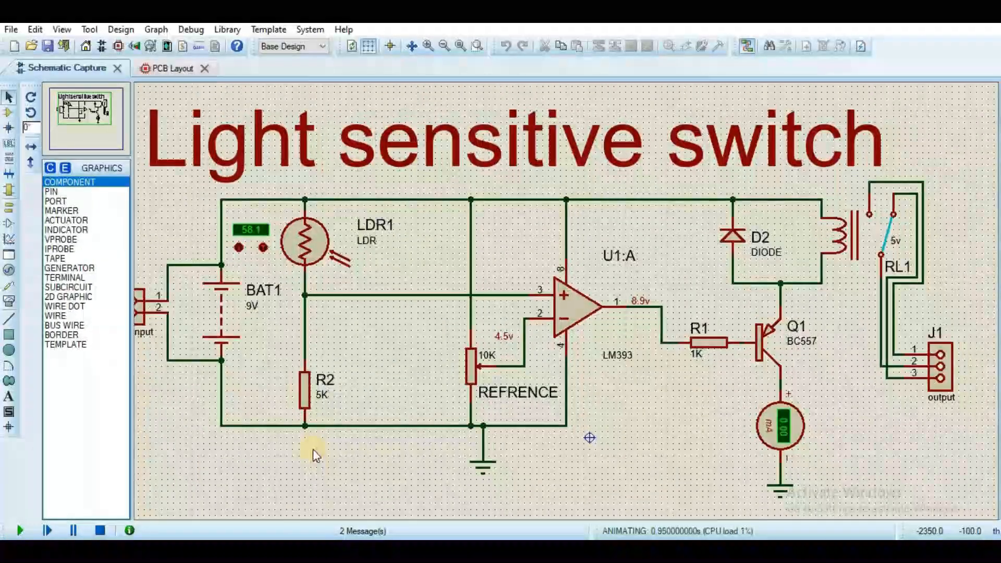
pyautogui.click(261, 246)
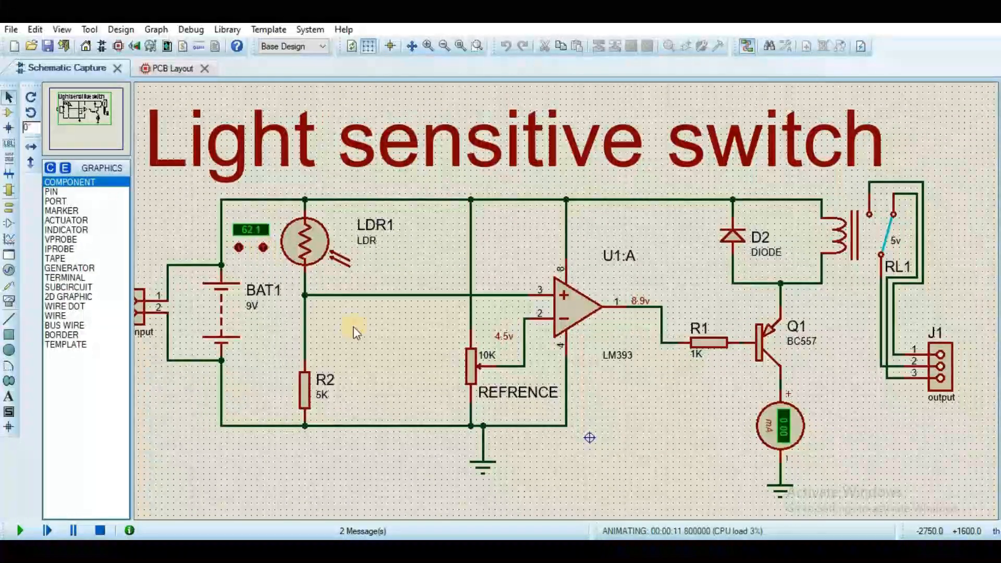
pyautogui.click(99, 530)
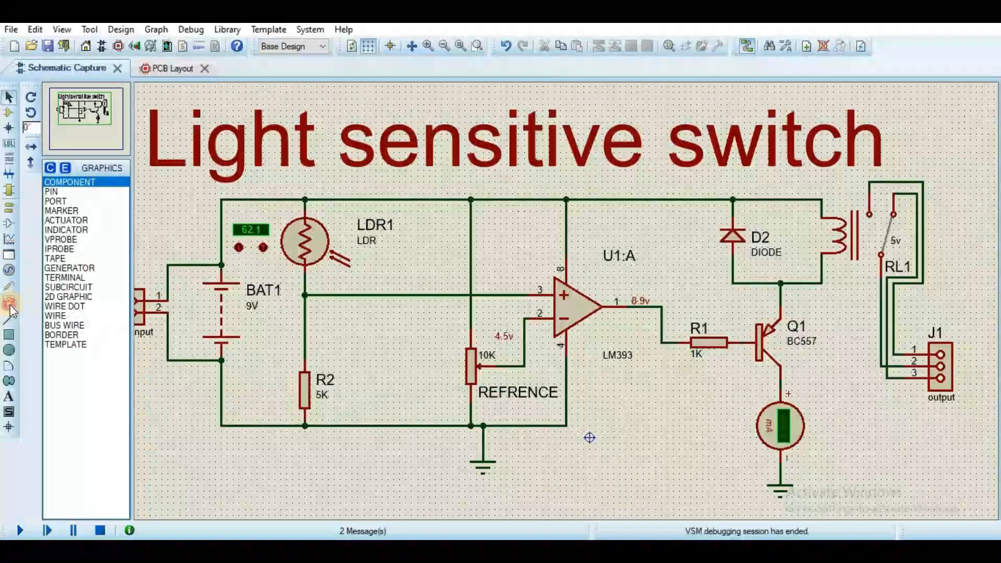
# - Connect a DC voltmeter between the comparator's pin 3 input wire and the ground rail, and simulate briefly to read the sensor voltage
pyautogui.click(10, 304)
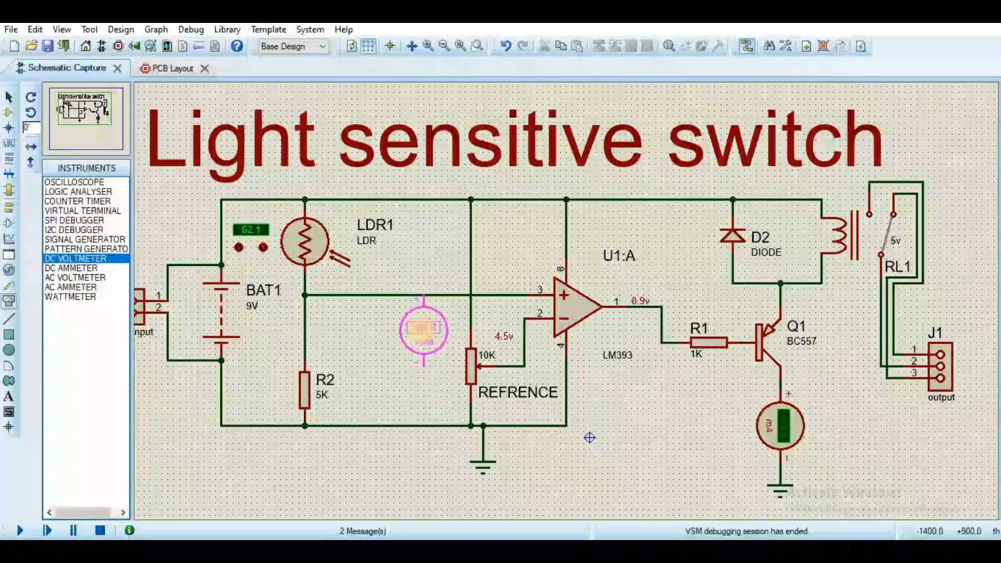
pyautogui.click(418, 330)
pyautogui.click(418, 362)
pyautogui.click(418, 426)
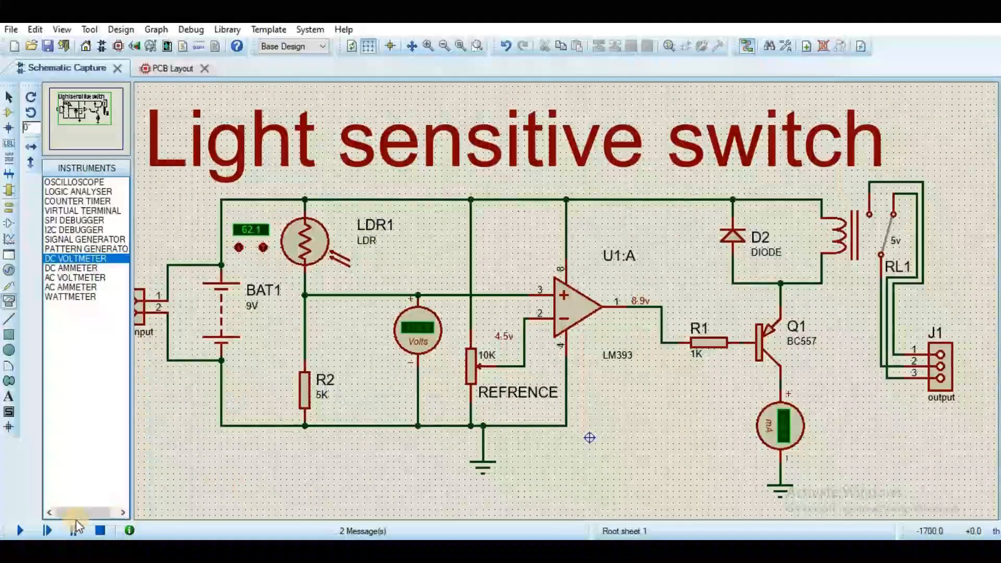
pyautogui.click(20, 530)
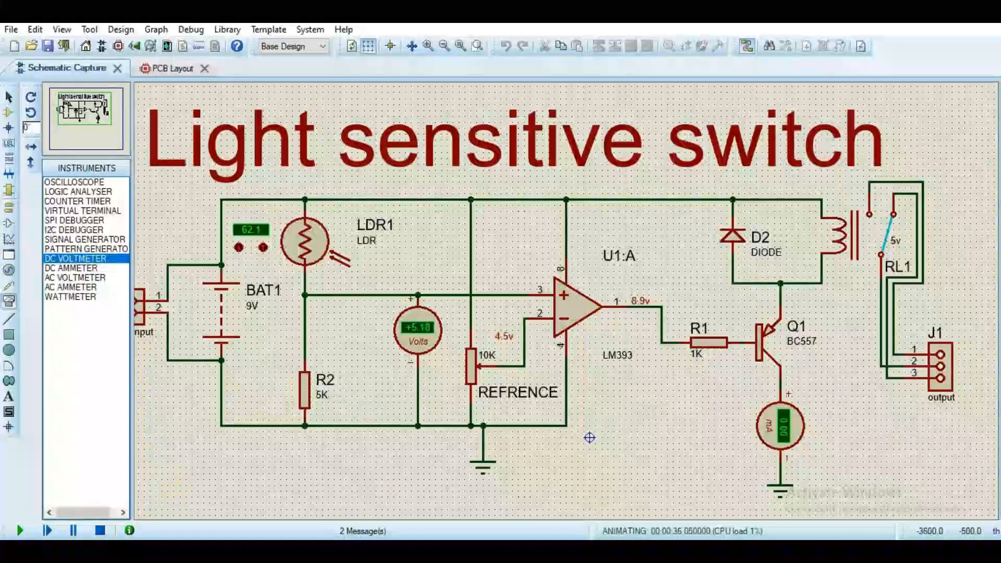
pyautogui.click(100, 530)
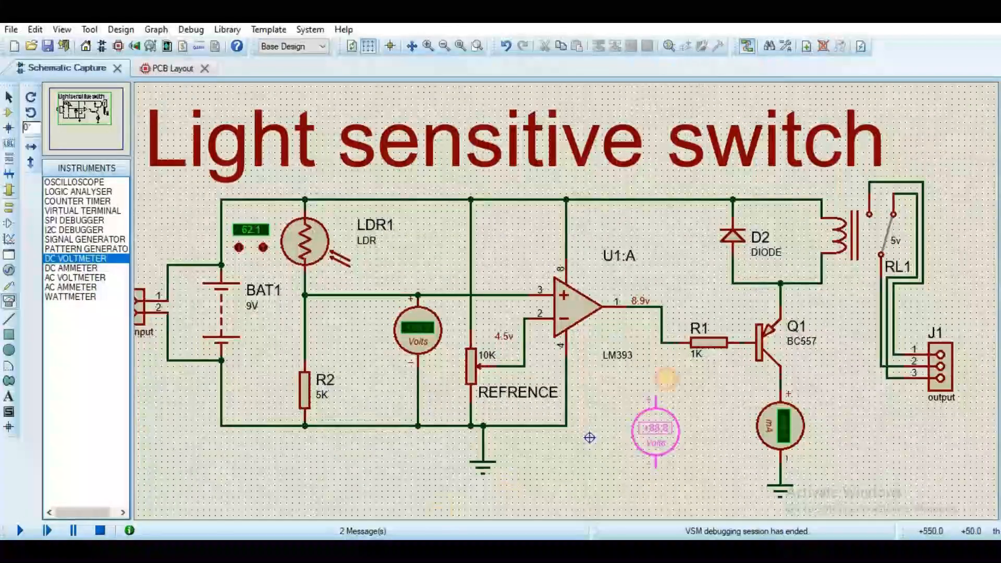
# - Connect a second DC voltmeter between the comparator's output wire before R1 and the ground rail
pyautogui.click(662, 405)
pyautogui.click(661, 412)
pyautogui.click(566, 424)
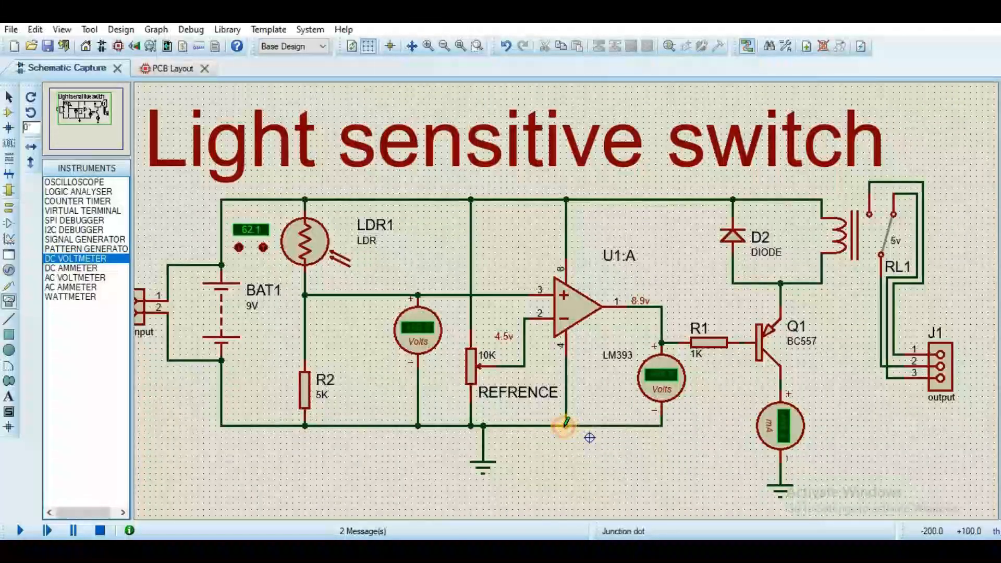
# - Start the simulation and raise LDR1's light level to 68.1 to check the comparator's input and output voltages
pyautogui.click(20, 531)
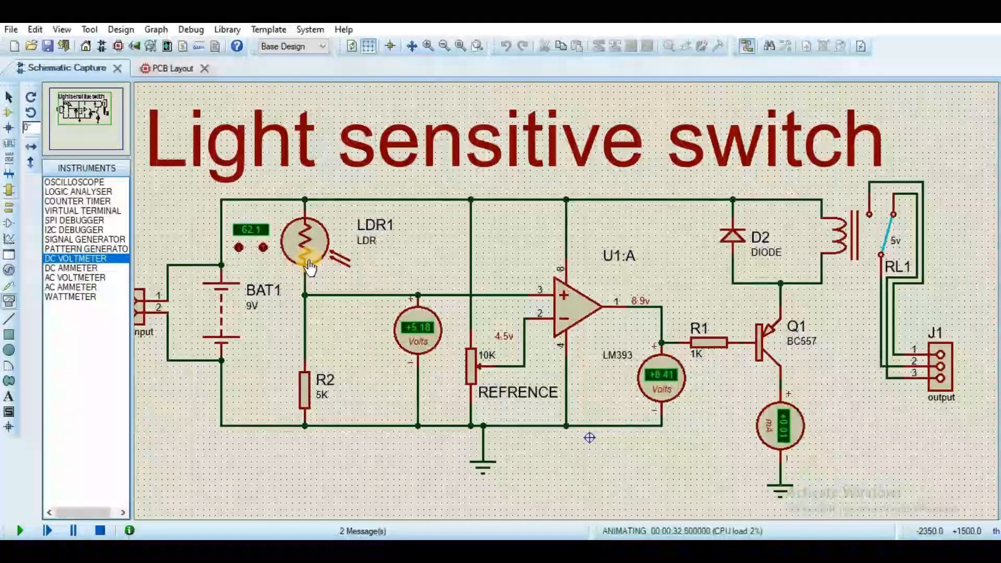
pyautogui.click(263, 247)
pyautogui.click(262, 248)
pyautogui.click(263, 248)
pyautogui.click(263, 249)
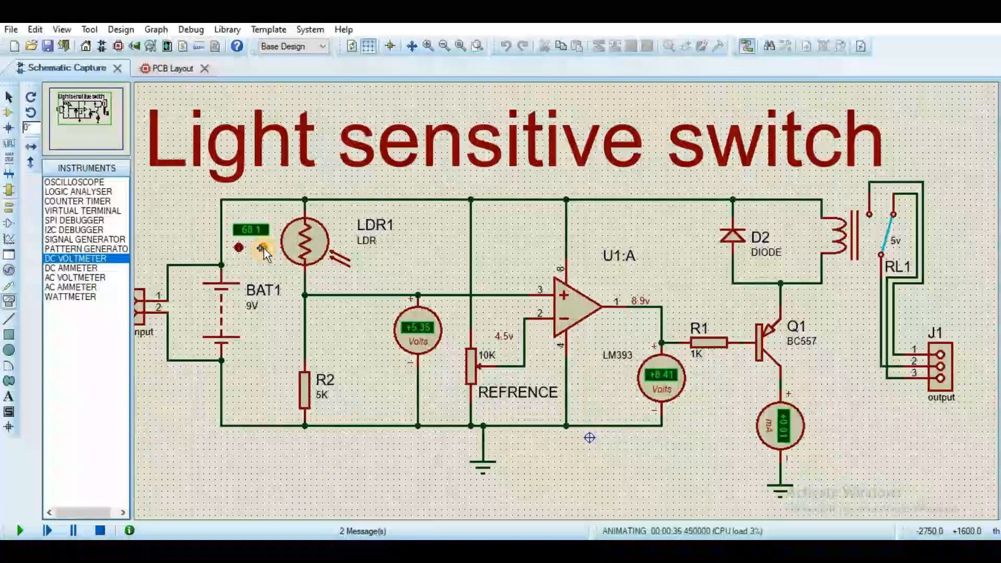
# - Lower LDR1's light level to 31.1 to check the comparator and relay response, and stop the simulation
pyautogui.click(241, 248)
pyautogui.click(241, 248)
pyautogui.click(241, 248)
pyautogui.click(241, 249)
pyautogui.click(241, 248)
pyautogui.click(241, 248)
pyautogui.click(241, 248)
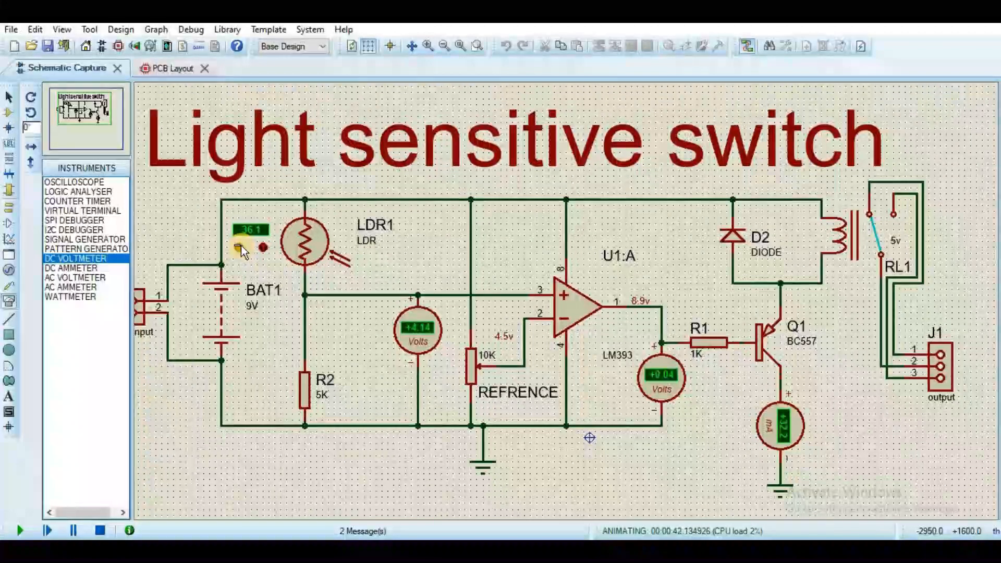
pyautogui.click(241, 248)
pyautogui.click(240, 248)
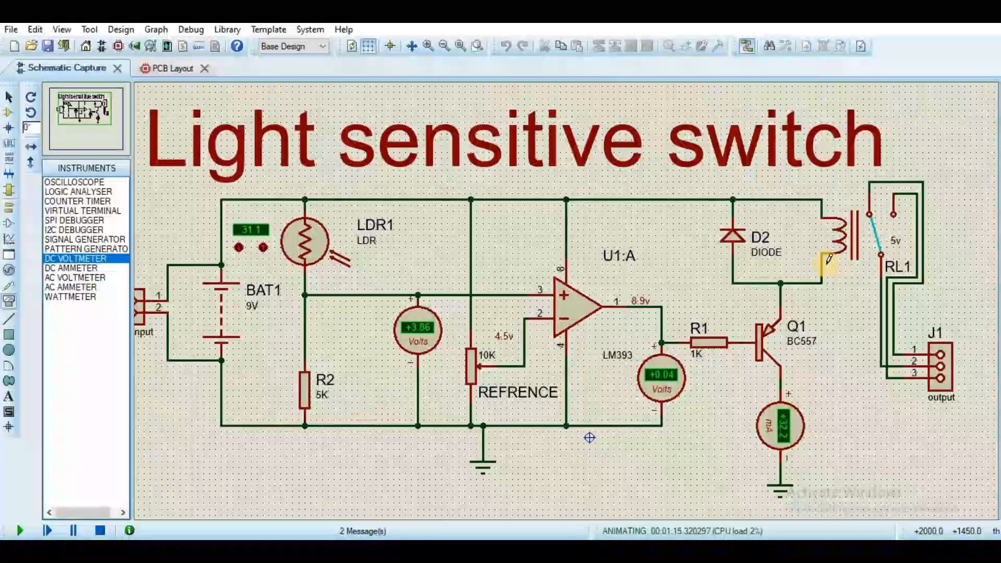
pyautogui.click(100, 531)
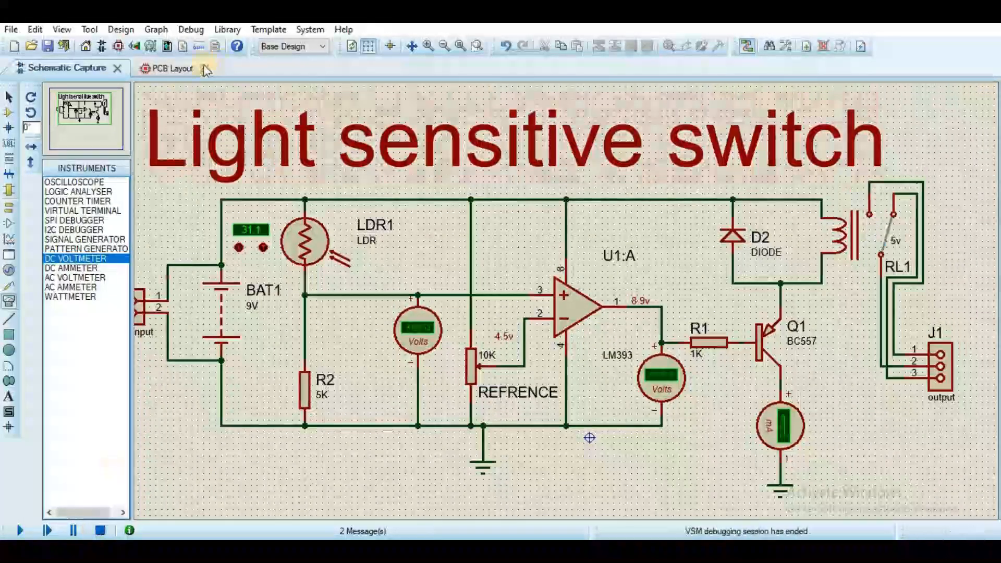
# - Switch to the PCB layout and draw a rectangular board outline of about 40 x 30 mm on the Board Edge layer
pyautogui.click(157, 68)
pyautogui.click(9, 365)
pyautogui.click(95, 530)
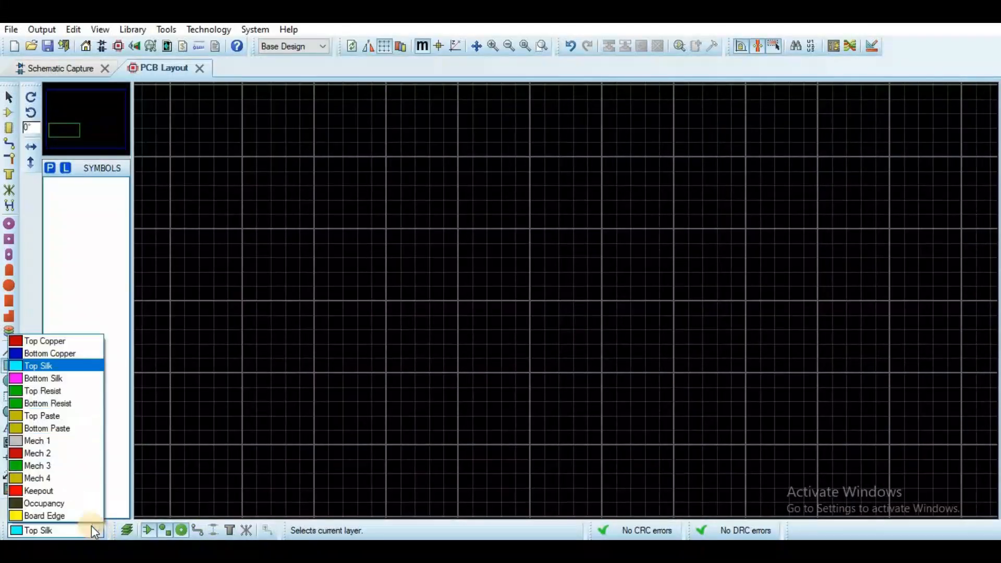
pyautogui.click(53, 514)
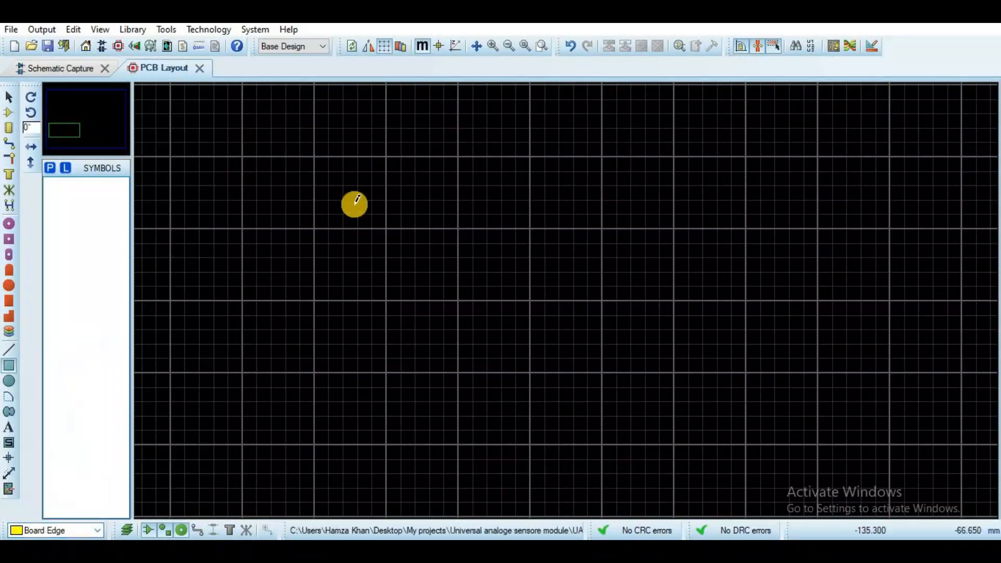
pyautogui.click(386, 156)
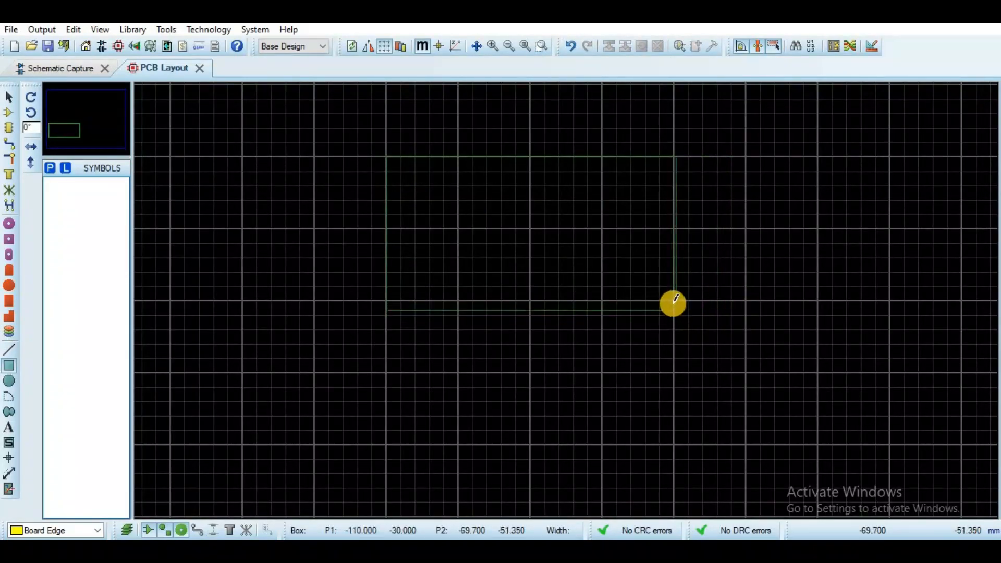
pyautogui.click(674, 371)
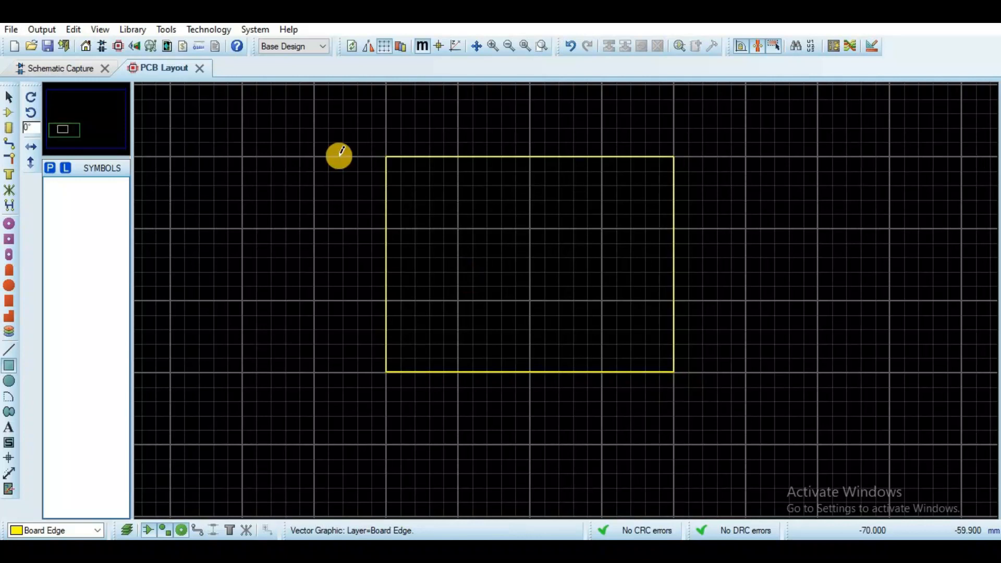
# - Auto-place all the listed components inside the board outline with the default placement settings
pyautogui.click(168, 29)
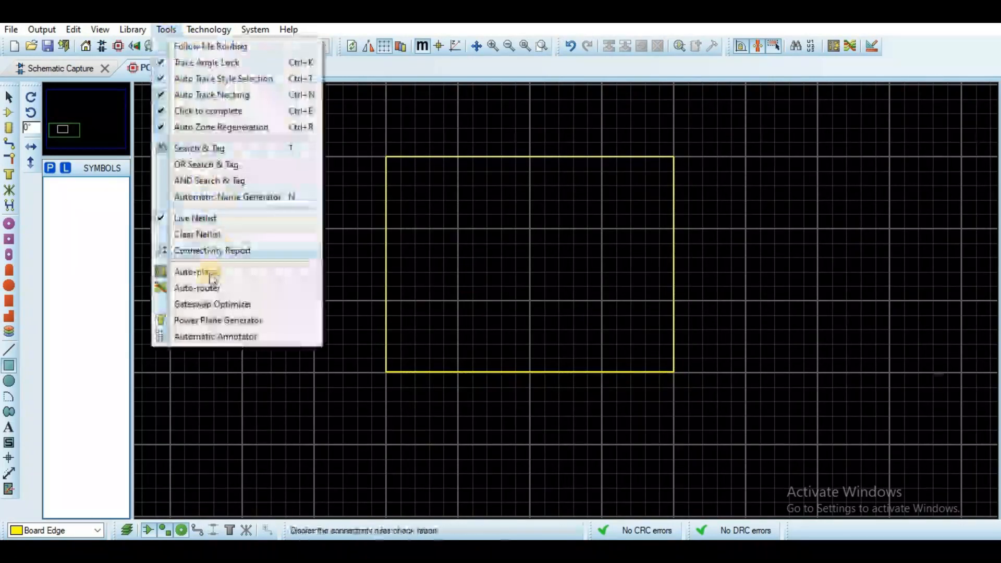
pyautogui.click(210, 272)
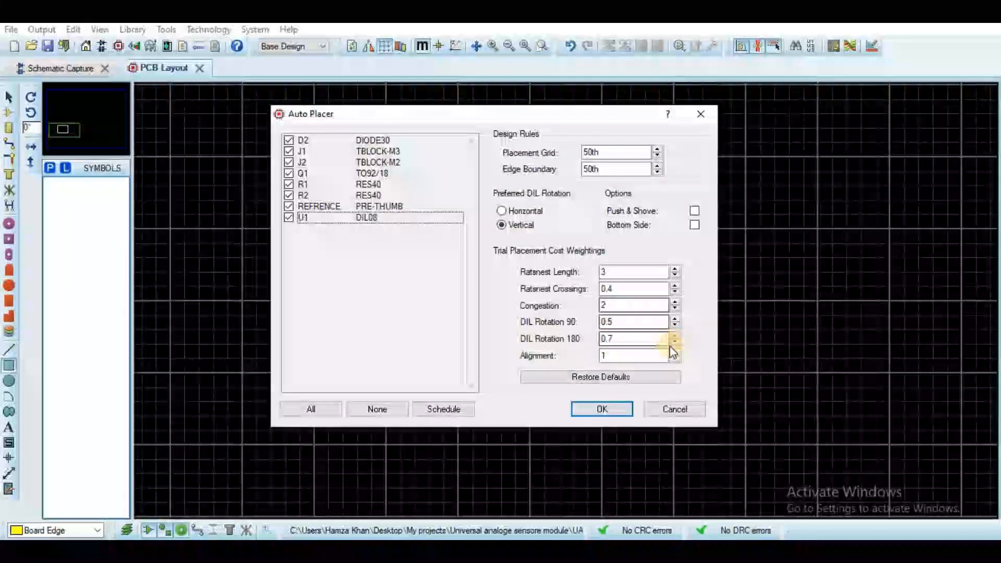
pyautogui.click(602, 409)
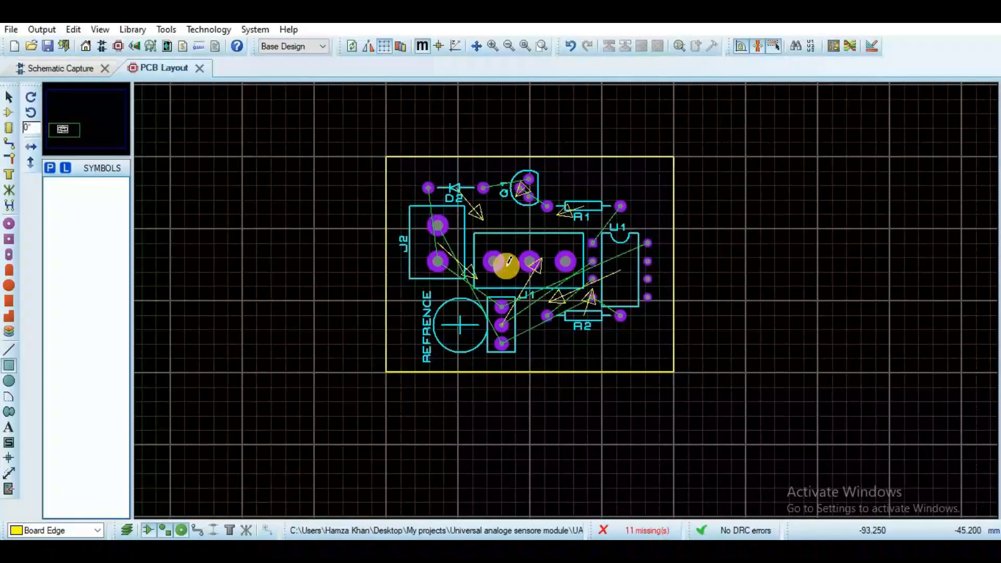
# - Try to place LDR1 on the board by assigning it the Miniature LDR package from the library
pyautogui.rightClick(524, 204)
pyautogui.moveTo(625, 210)
pyautogui.moveTo(686, 191)
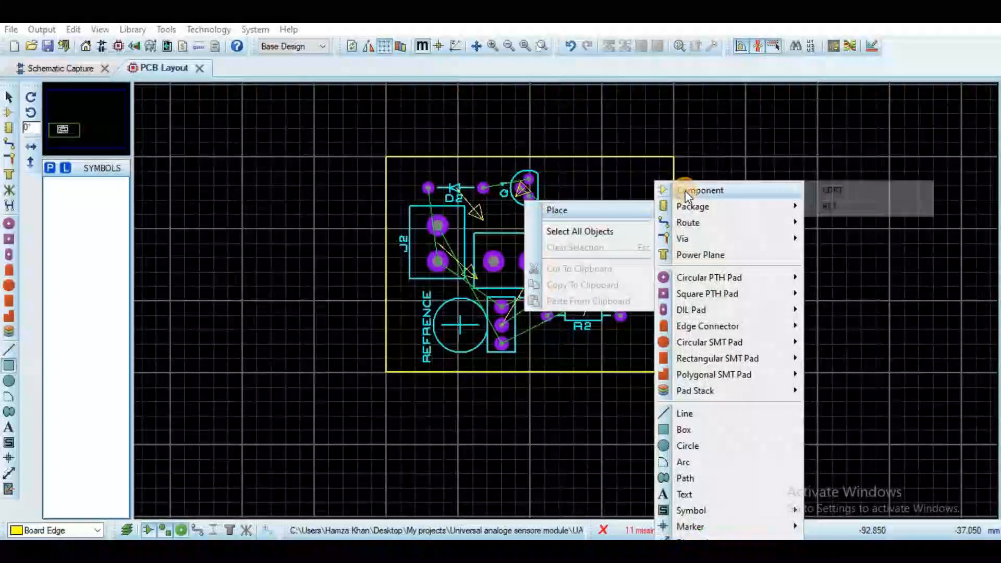
pyautogui.click(834, 189)
pyautogui.click(461, 293)
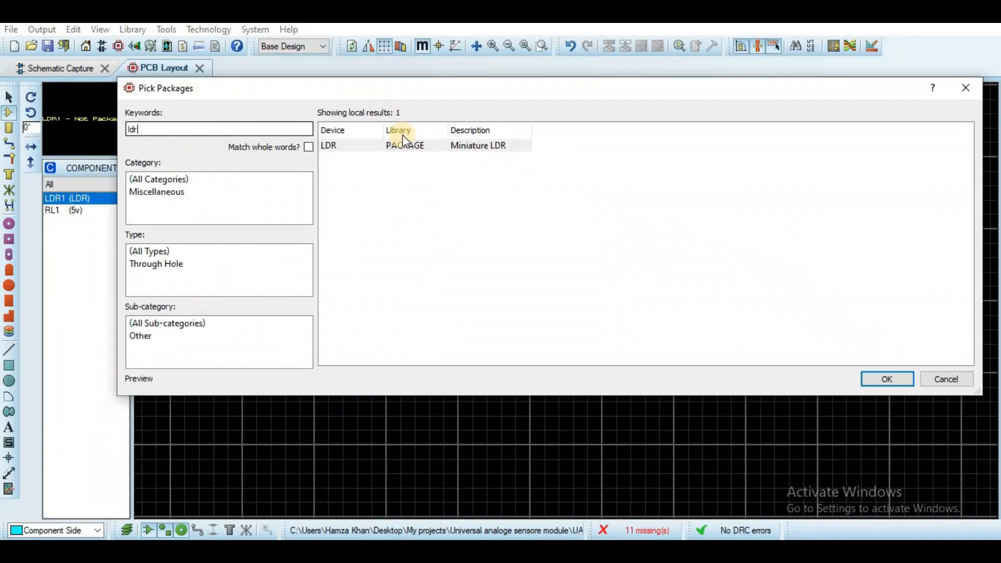
pyautogui.click(408, 145)
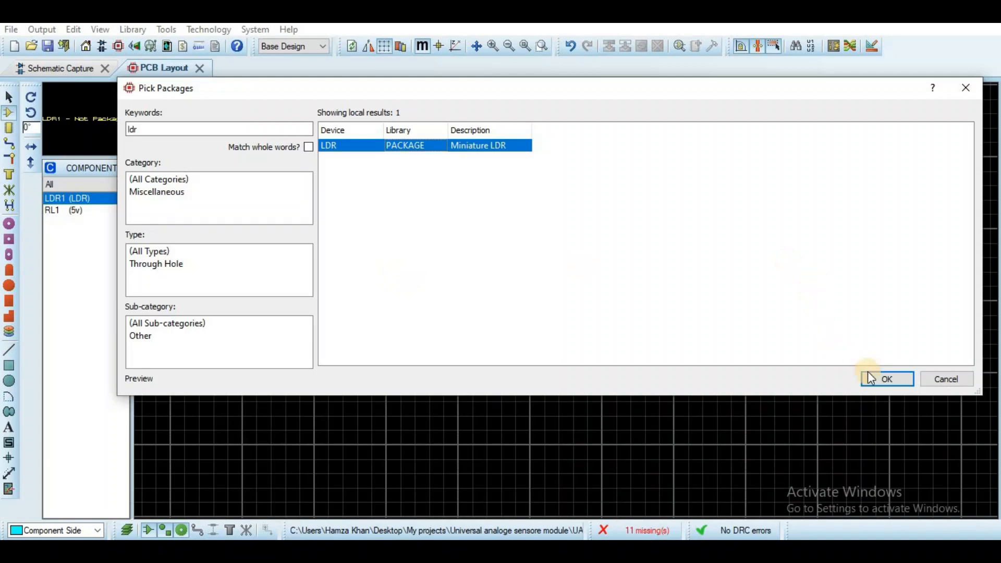
pyautogui.click(887, 380)
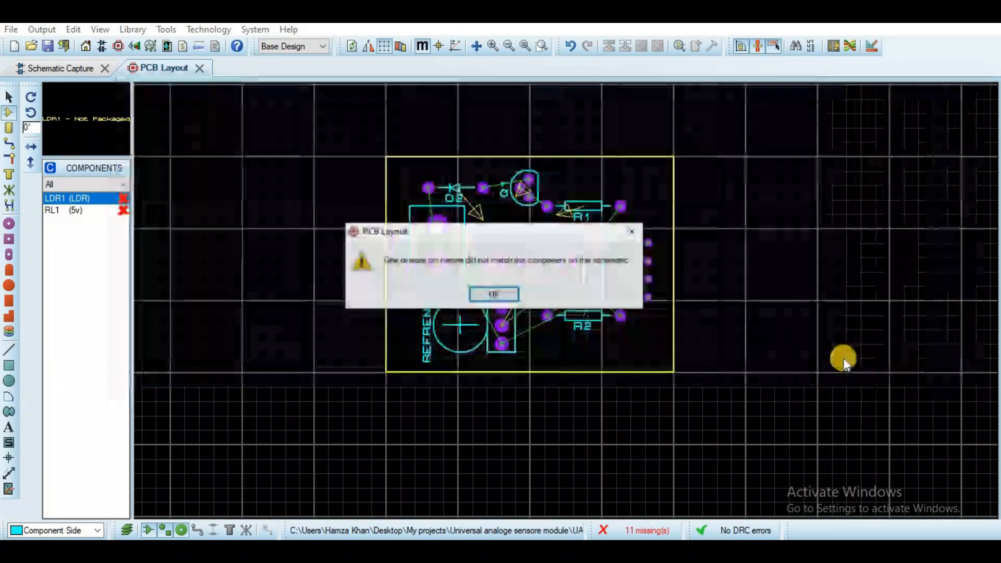
pyautogui.click(486, 294)
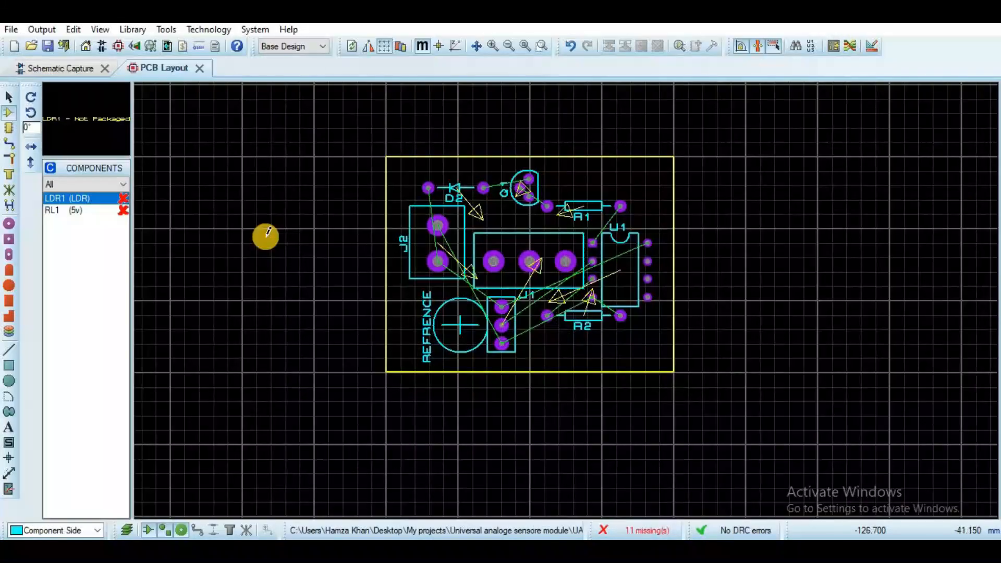
# - Return to the schematic and delete LDR1, both DC voltmeters and relay RL1
pyautogui.click(44, 68)
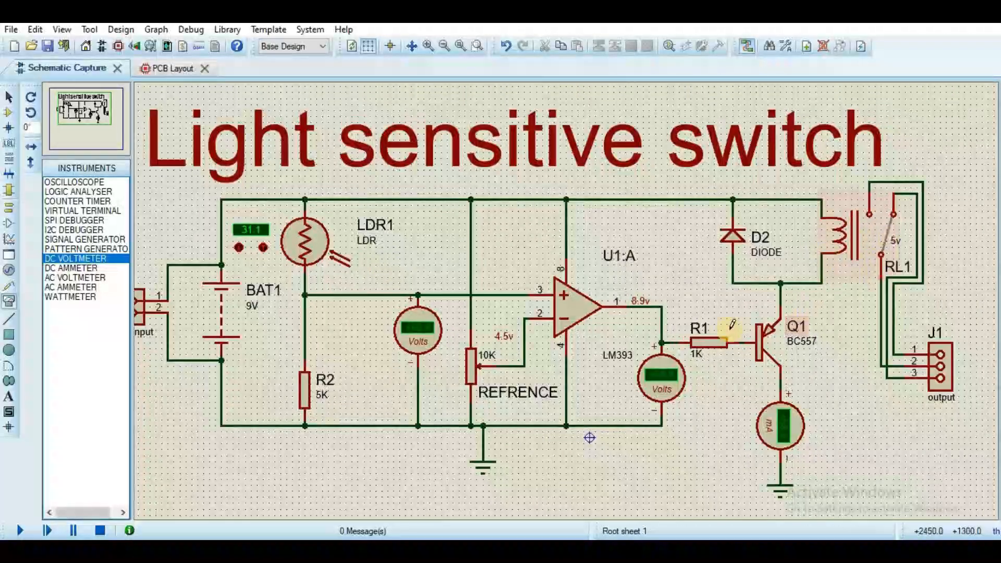
pyautogui.rightClick(306, 238)
pyautogui.rightClick(306, 238)
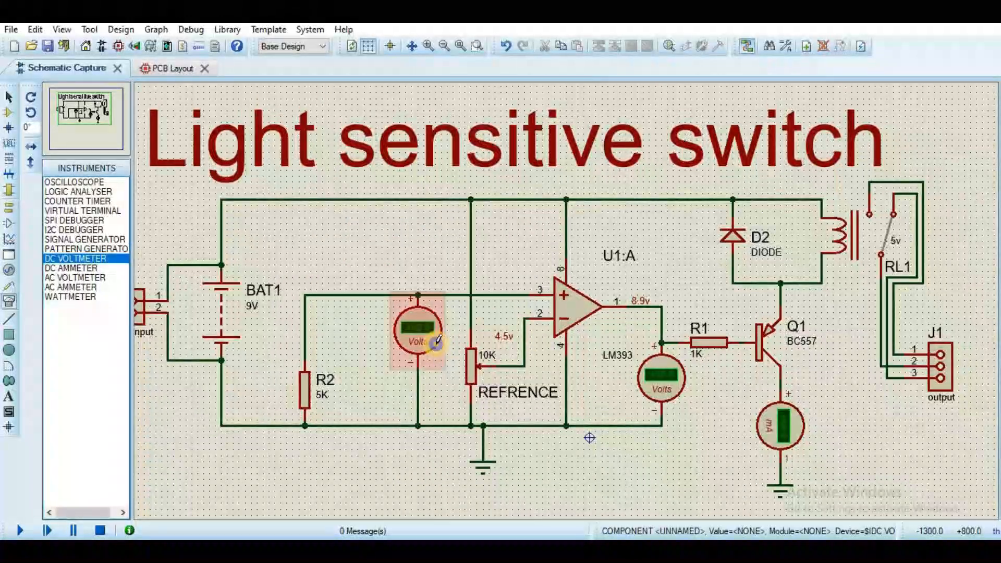
pyautogui.rightClick(439, 352)
pyautogui.rightClick(439, 352)
pyautogui.rightClick(681, 369)
pyautogui.rightClick(680, 369)
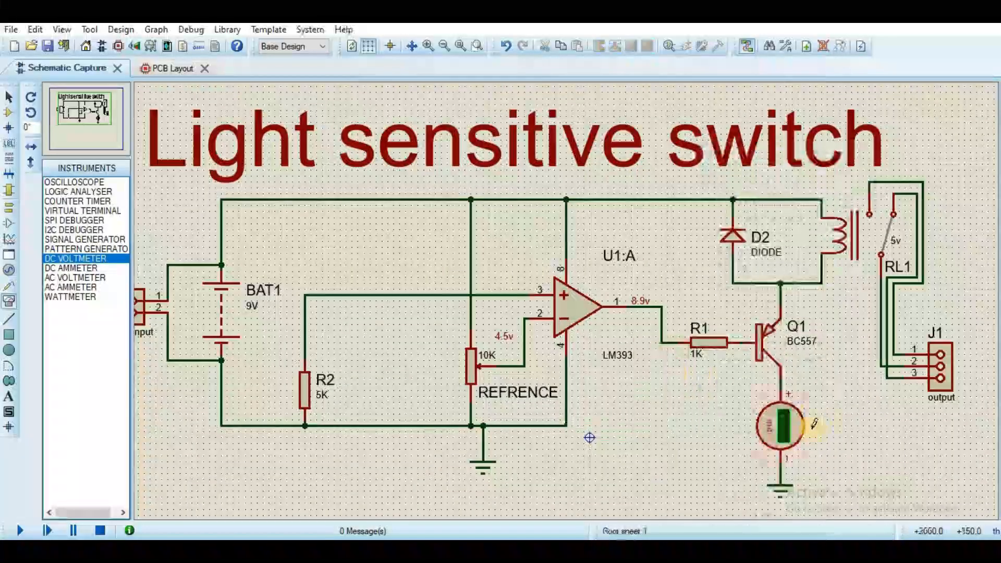
pyautogui.rightClick(869, 248)
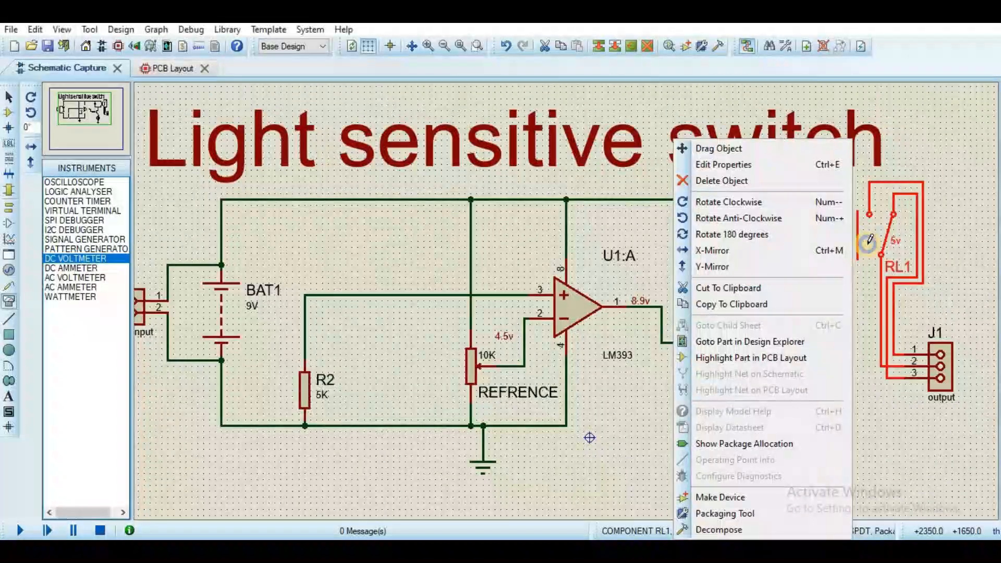
pyautogui.rightClick(867, 244)
# - Start placing a new component from the libraries and search the device library for "relay 5v"
pyautogui.rightClick(834, 195)
pyautogui.click(854, 203)
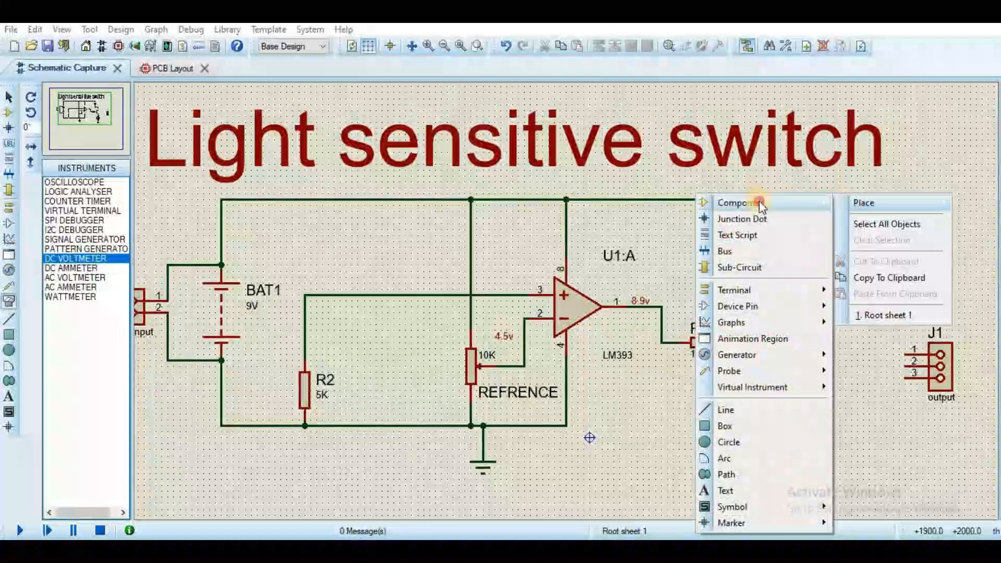
pyautogui.click(759, 203)
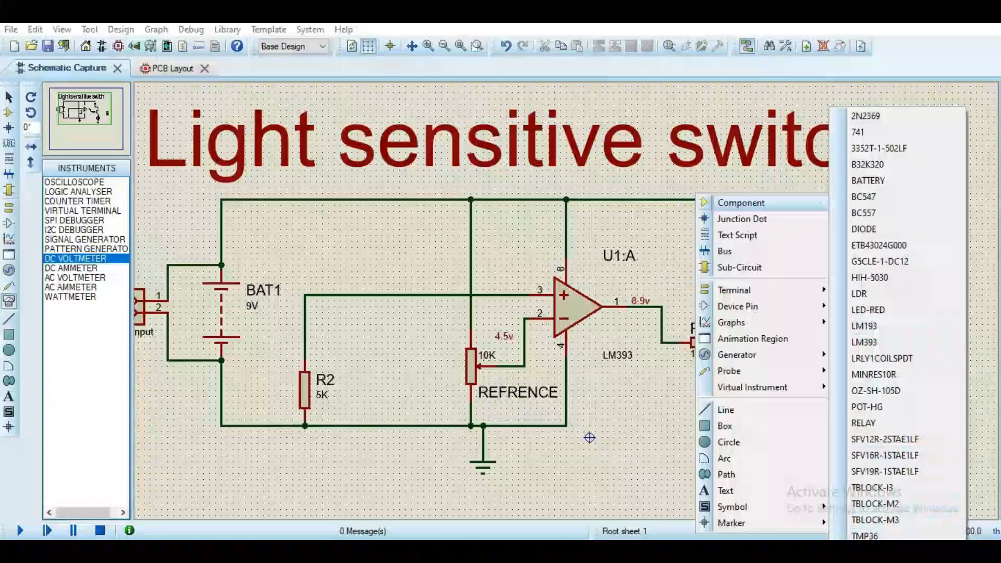
pyautogui.click(880, 558)
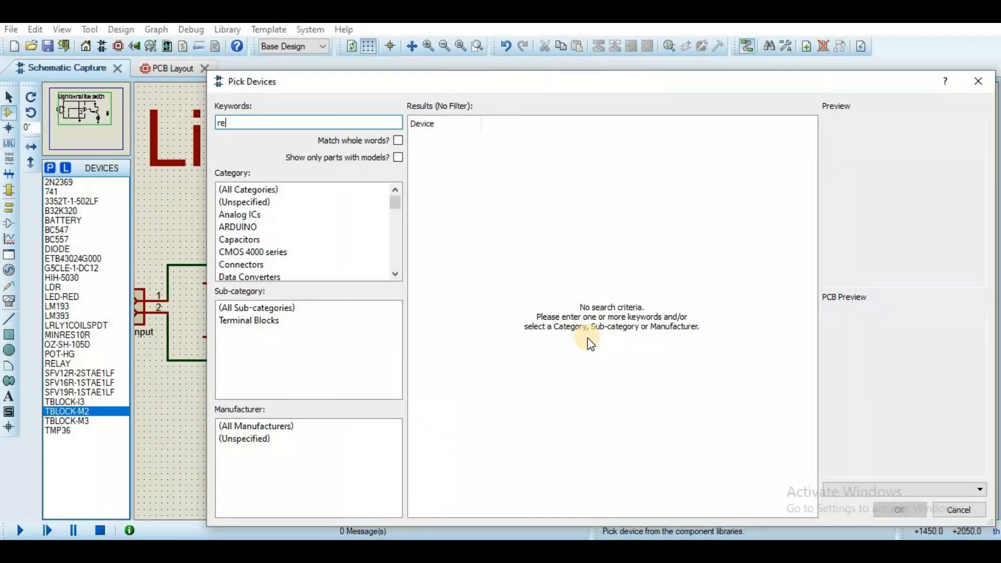
pyautogui.write('5v')
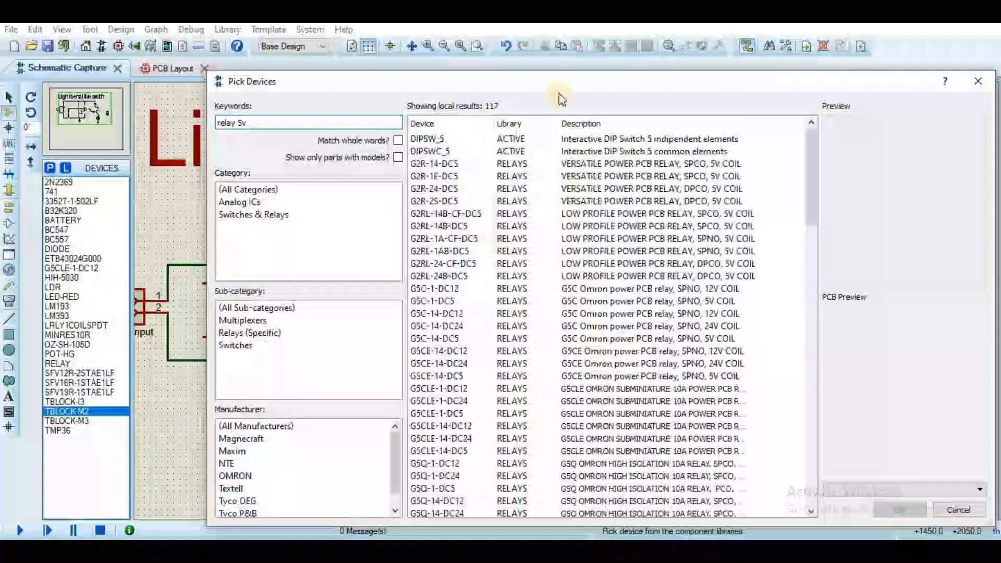
# - Check the listed relays' symbols and PCB footprints and pick the G5CLE-1-DC5 relay
pyautogui.click(534, 140)
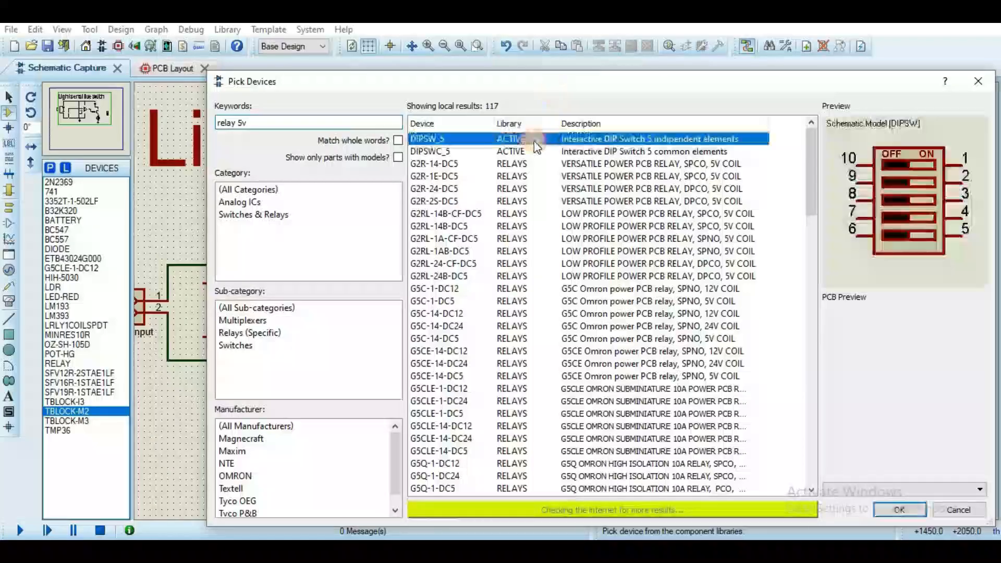
pyautogui.click(534, 150)
pyautogui.click(513, 175)
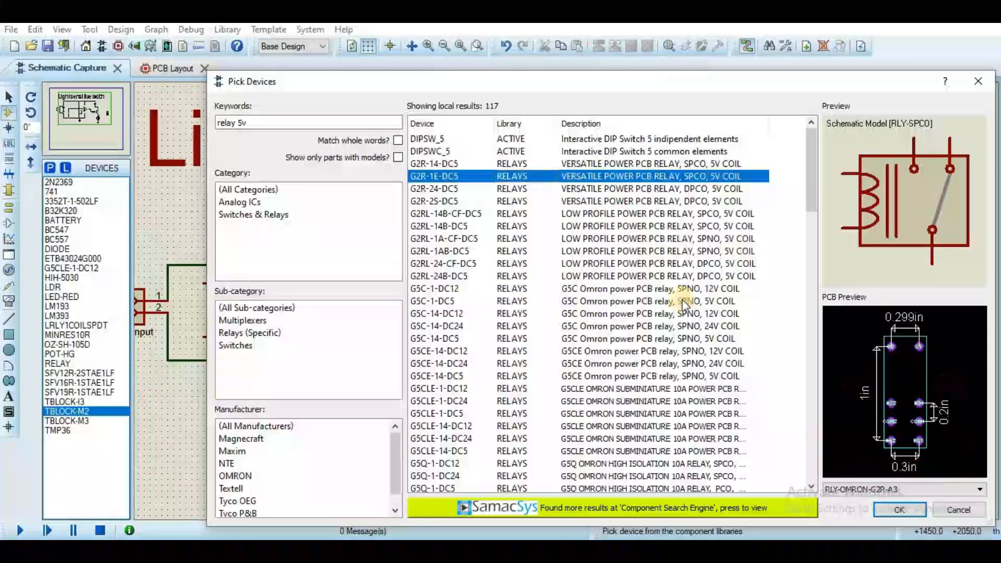
pyautogui.press('Down')
pyautogui.press('Down')
pyautogui.press('Down')
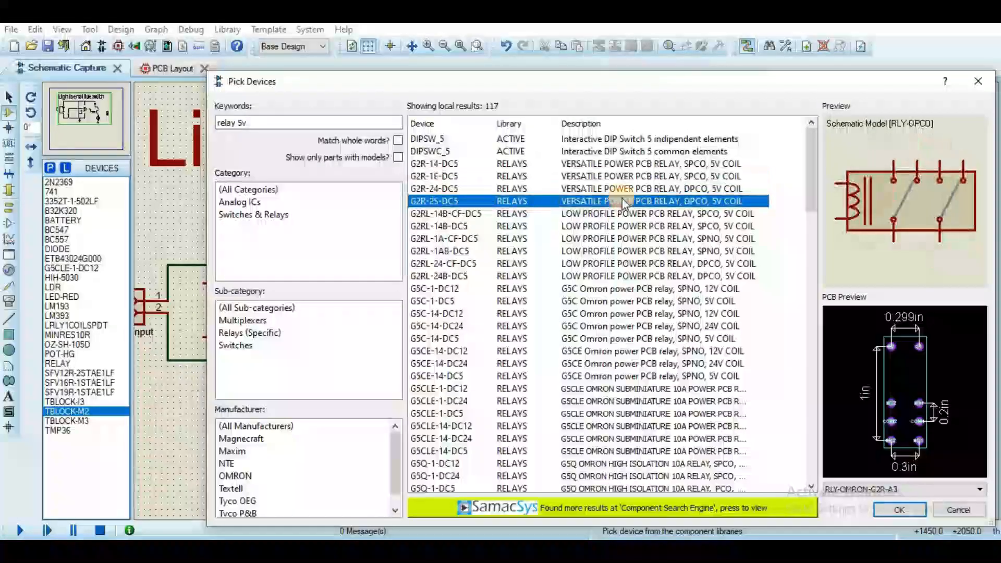
pyautogui.press('Down')
pyautogui.press('Down')
pyautogui.press('Down')
pyautogui.press('Down')
pyautogui.press('Down')
pyautogui.press('Down')
pyautogui.press('Down')
pyautogui.press('Down')
pyautogui.press('Down')
pyautogui.press('Down')
pyautogui.press('Down')
pyautogui.press('Down')
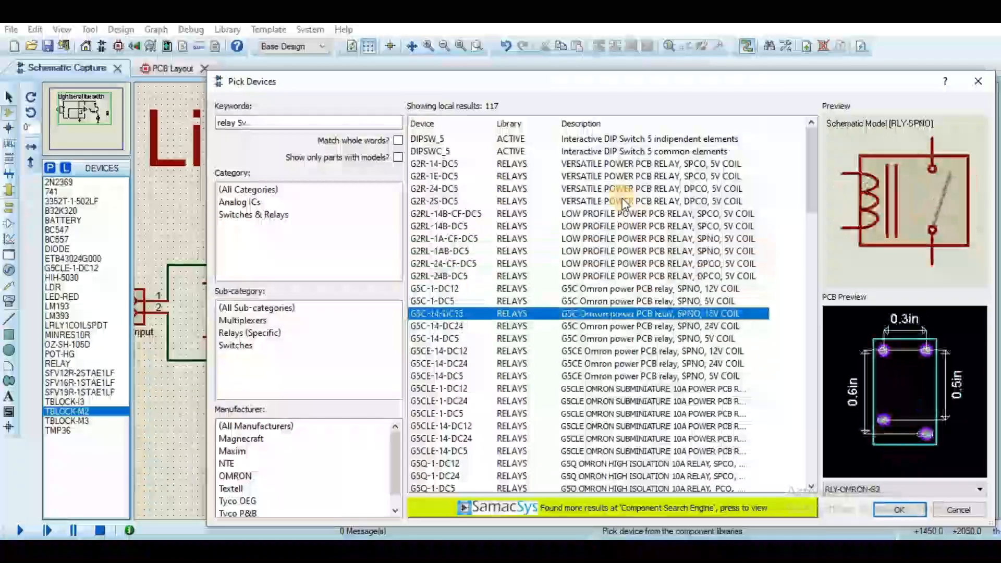
pyautogui.press('Down')
pyautogui.press('Down')
pyautogui.press('Down')
pyautogui.press('Down')
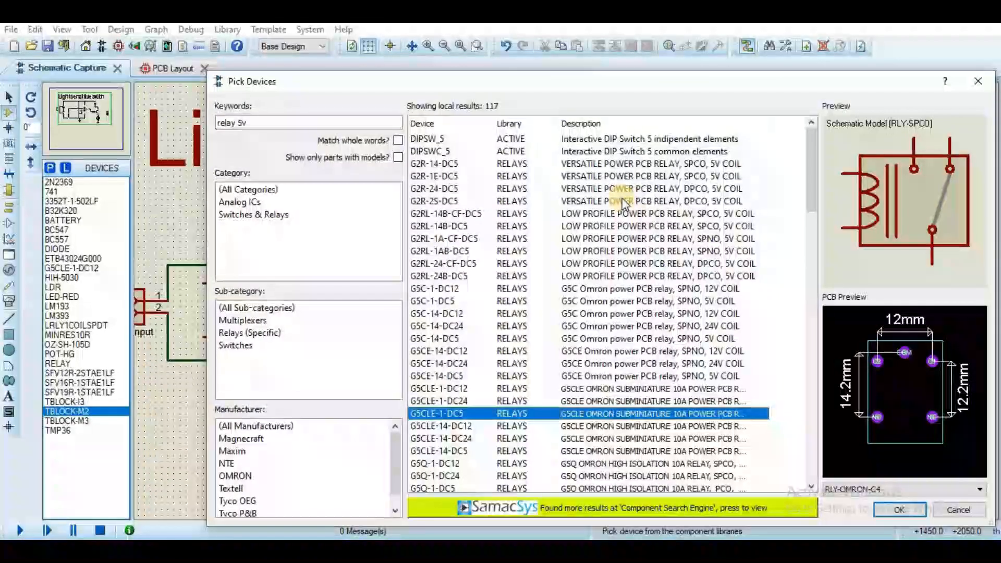
pyautogui.press('Return')
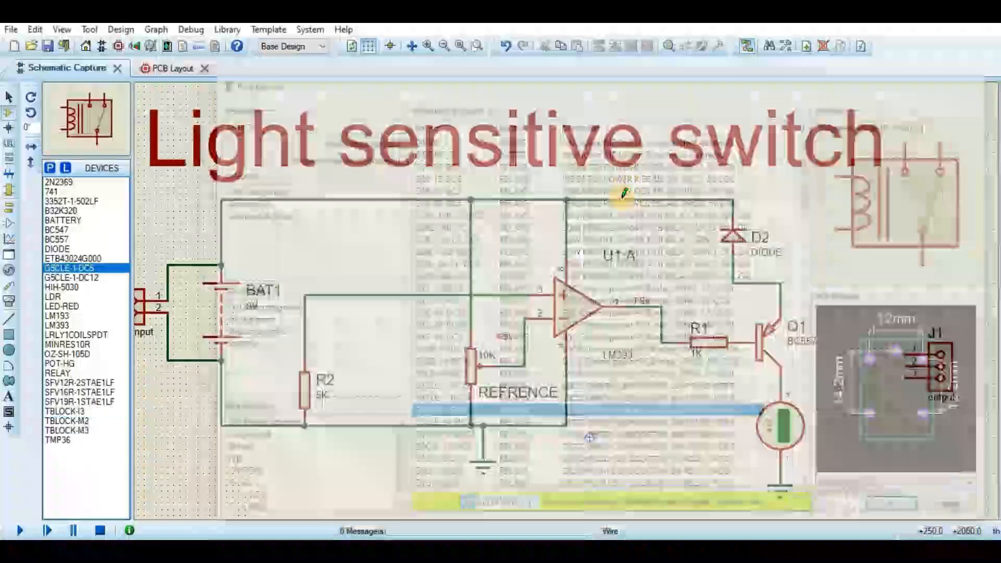
# - Place the relay beside D2 and wire its coil between the positive supply rail and the D2–Q1 junction
pyautogui.click(863, 281)
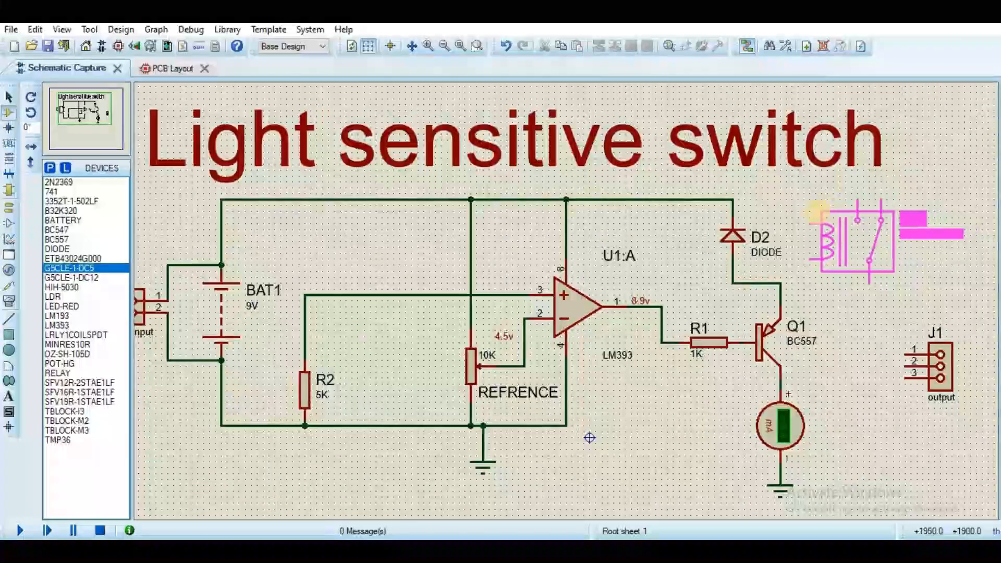
pyautogui.click(797, 217)
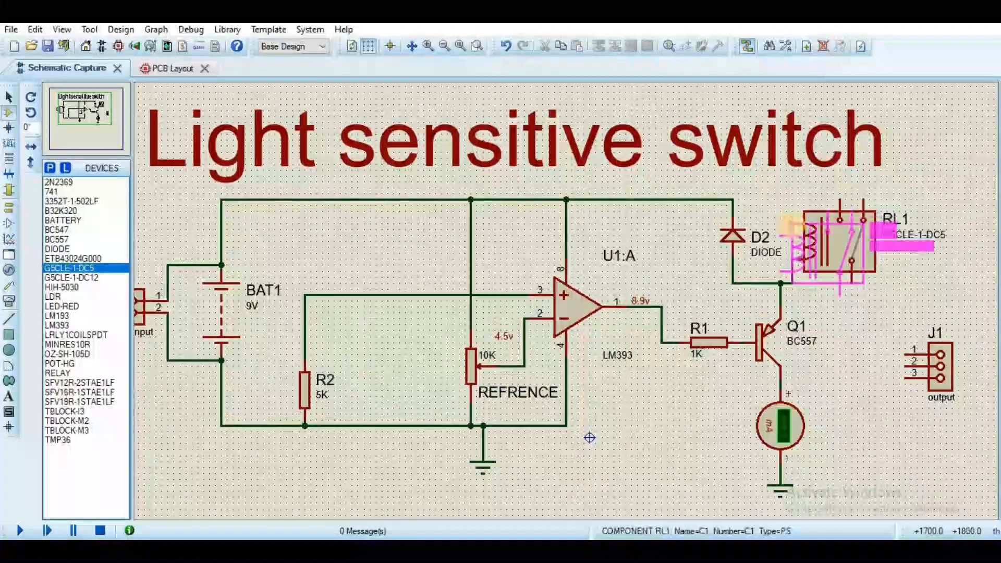
pyautogui.click(793, 224)
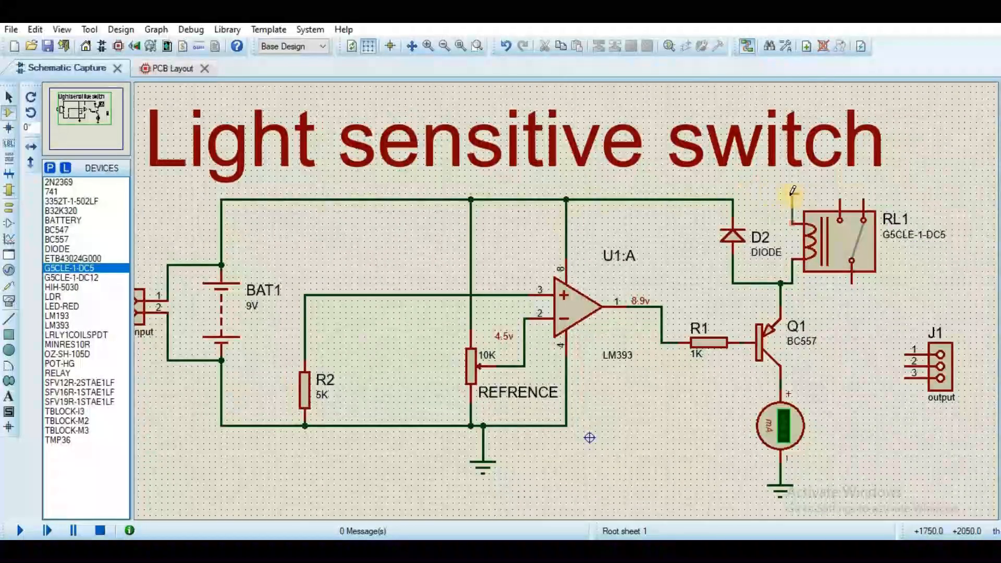
pyautogui.click(733, 198)
# - Wire the relay's common contact to J1 pin 2, its upper right contact to pin 1 and its upper left contact to pin 3
pyautogui.click(851, 282)
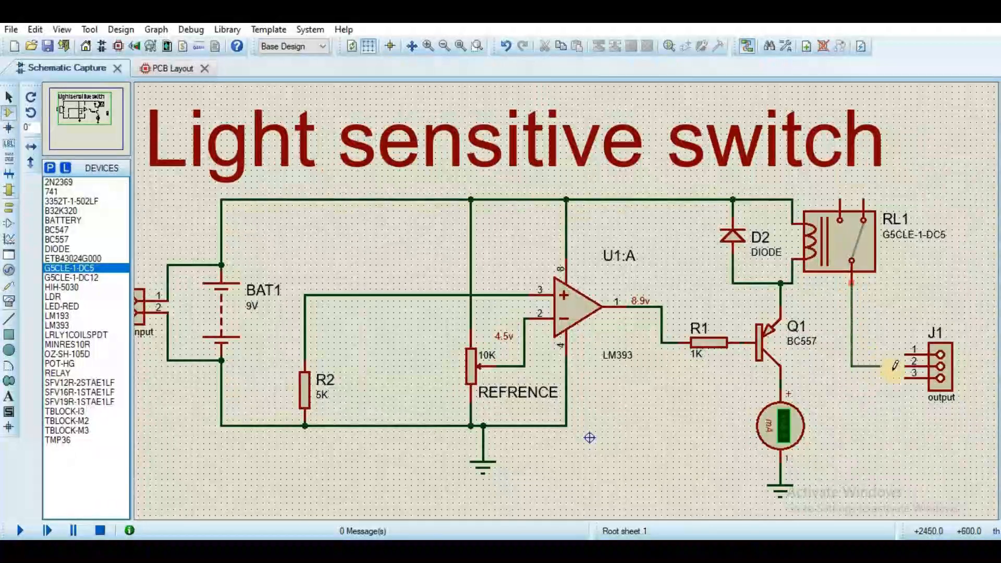
pyautogui.click(908, 365)
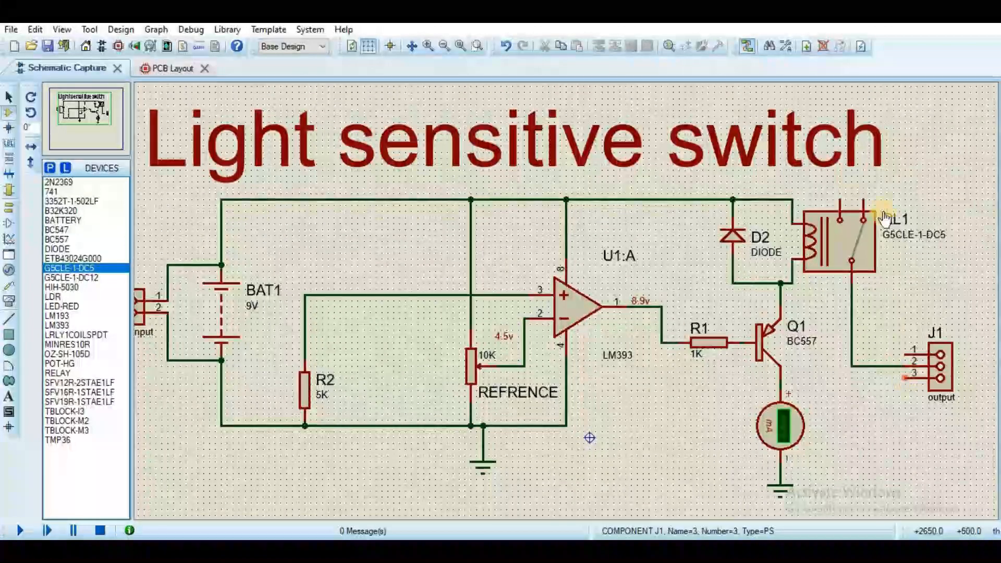
pyautogui.click(863, 199)
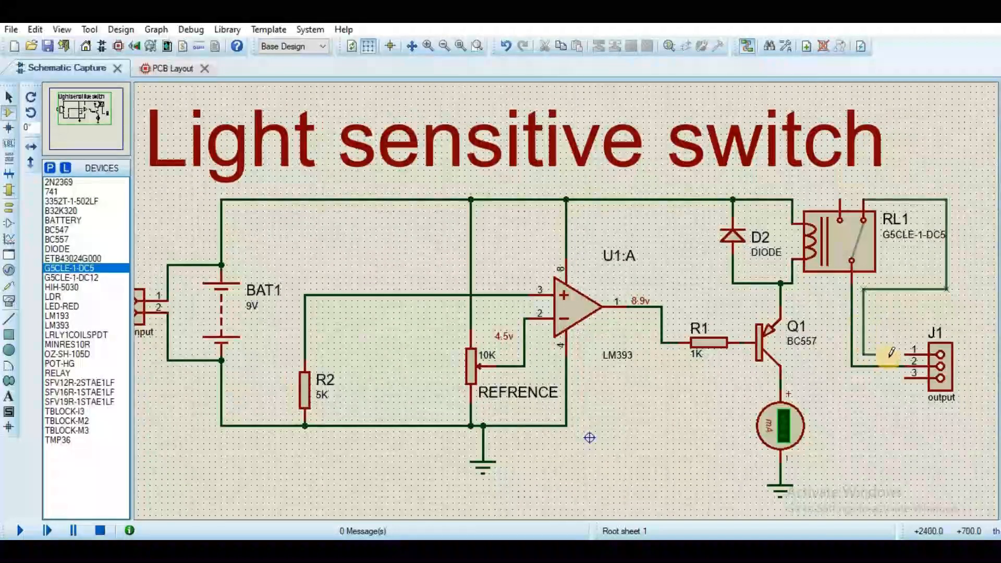
pyautogui.click(908, 356)
pyautogui.click(908, 374)
pyautogui.click(874, 289)
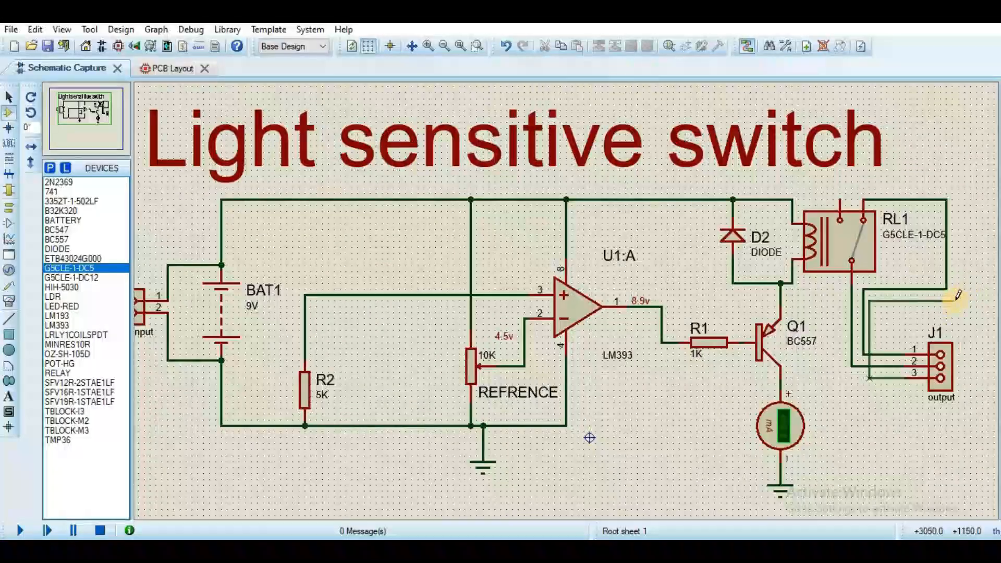
pyautogui.click(959, 187)
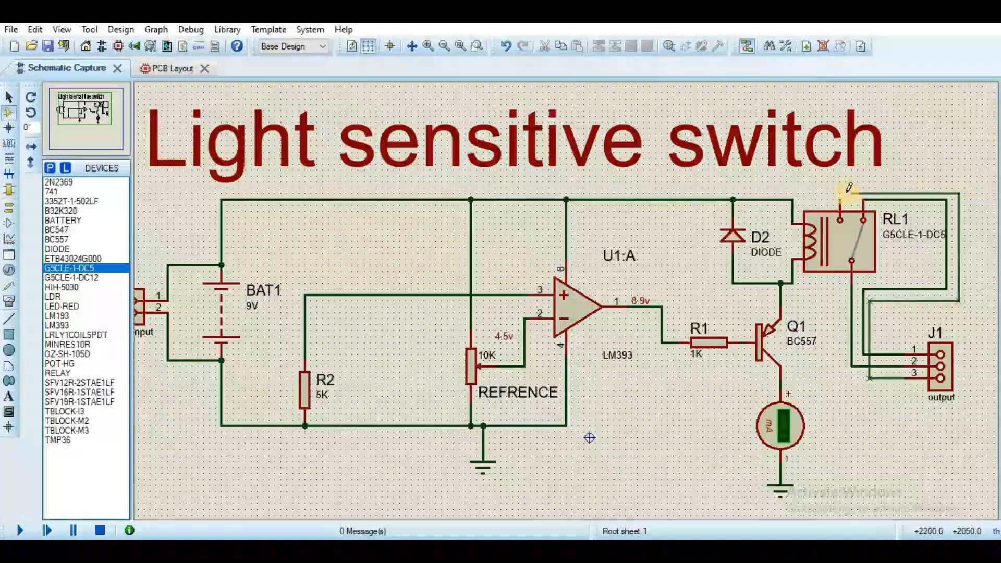
pyautogui.click(840, 219)
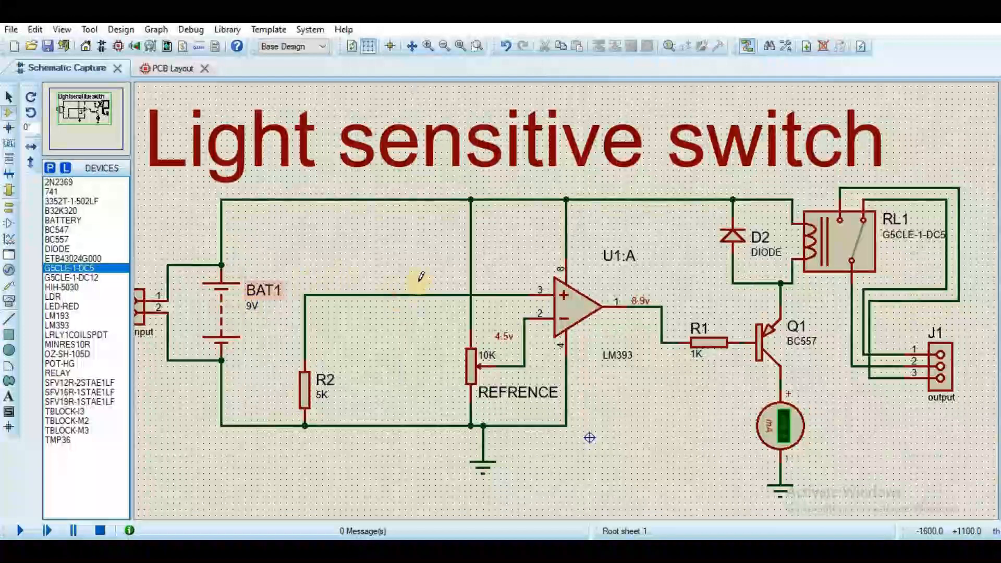
# - Search the device library for "ldr" and pick the TORCH_LDR device
pyautogui.moveTo(359, 262)
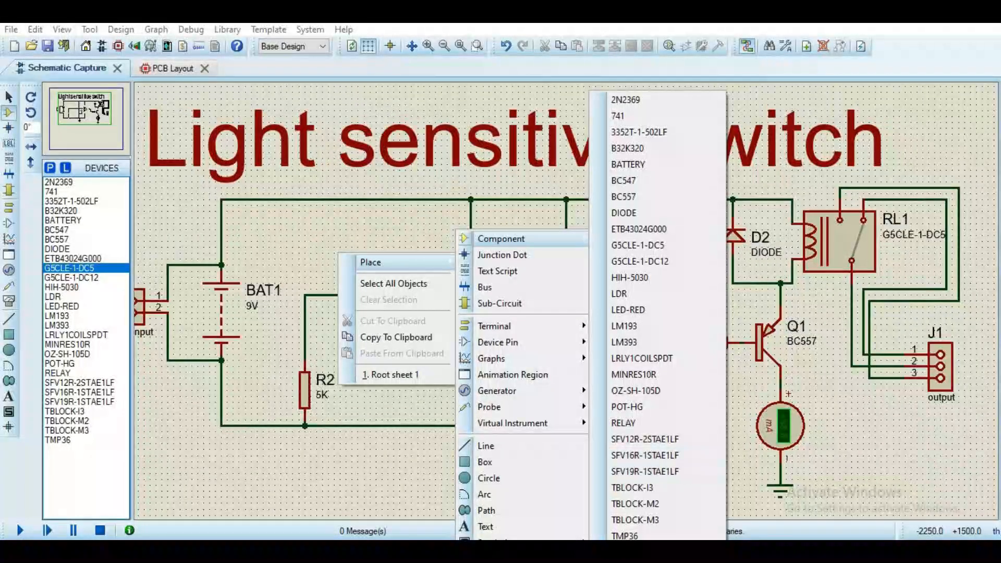
pyautogui.click(482, 238)
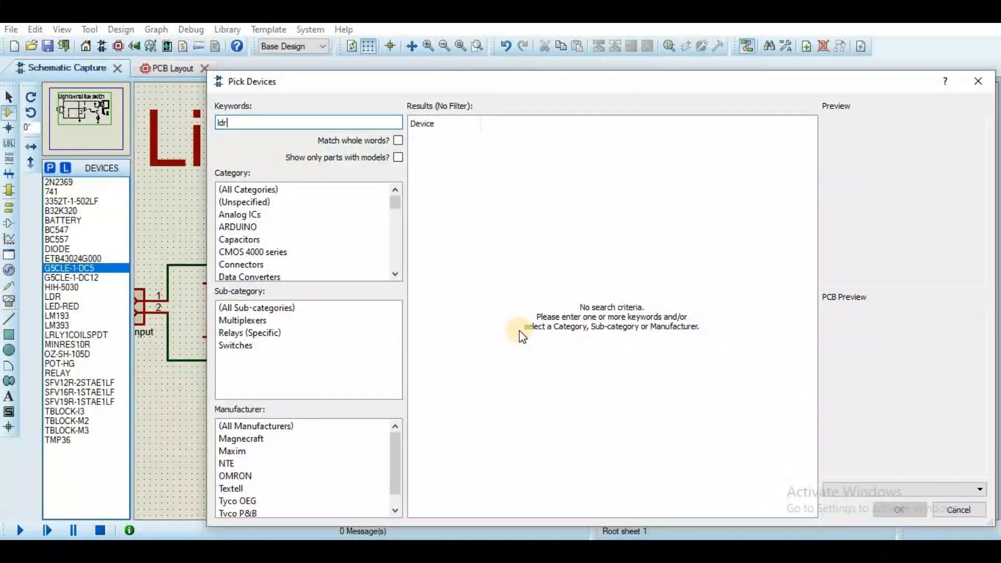
pyautogui.click(570, 143)
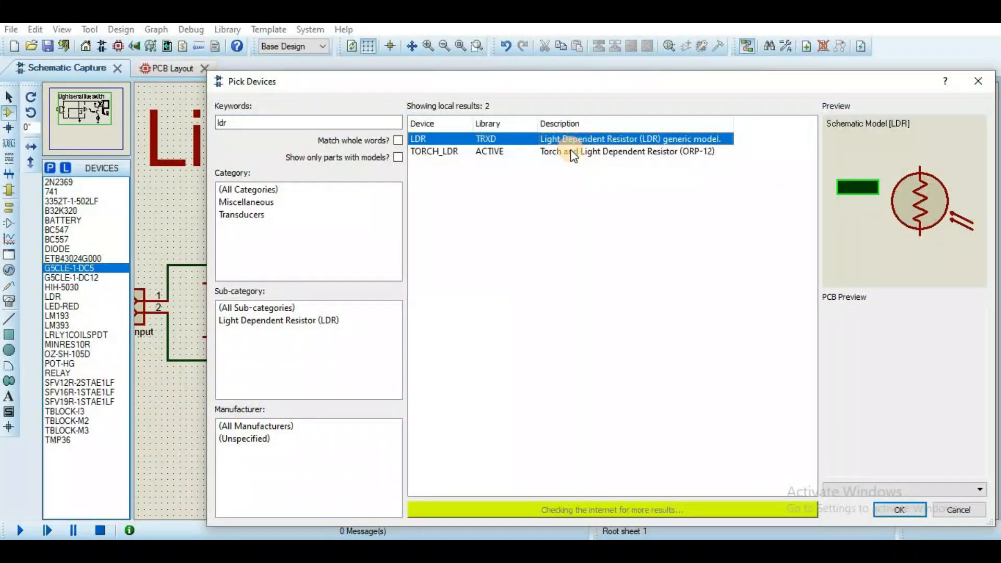
pyautogui.click(571, 151)
pyautogui.click(899, 509)
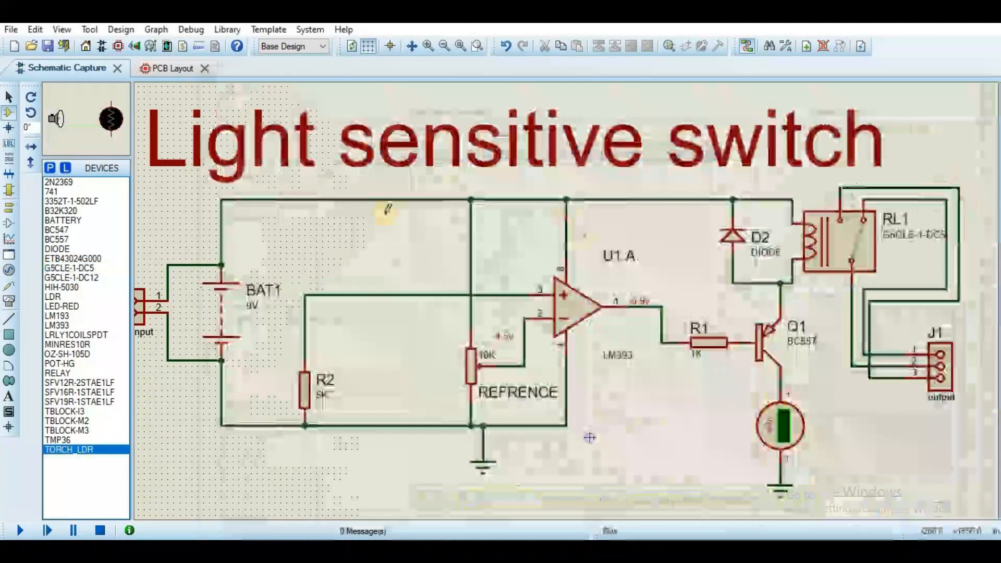
# - Place the TORCH_LDR above R2 and wire it between the positive supply rail and the comparator's pin 3 line
pyautogui.click(365, 224)
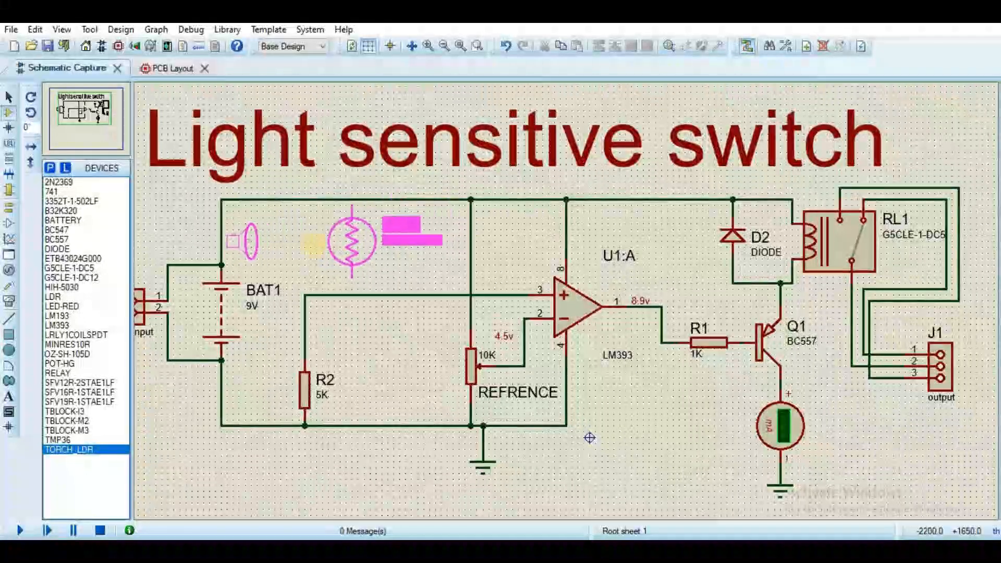
pyautogui.click(358, 247)
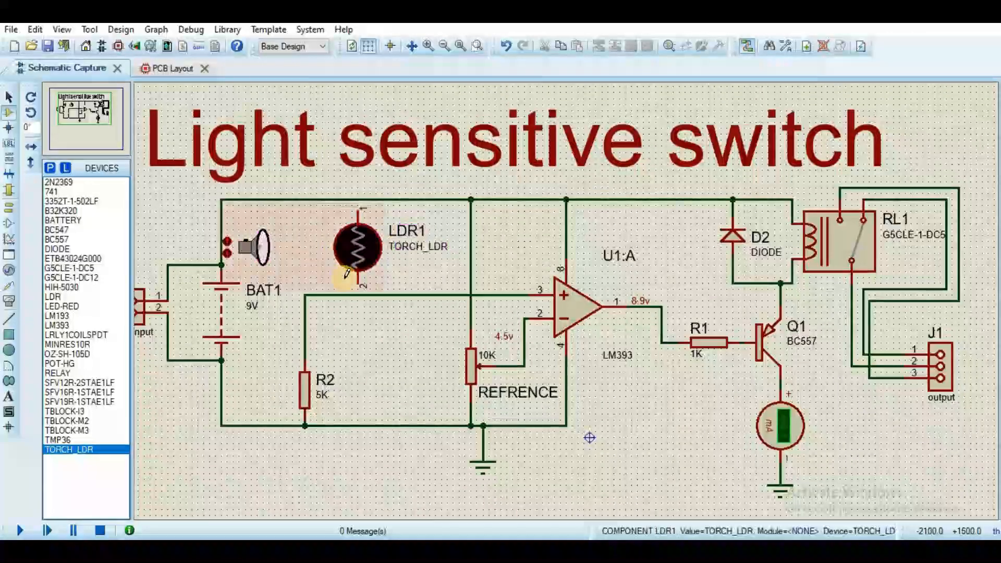
pyautogui.click(364, 282)
pyautogui.click(358, 295)
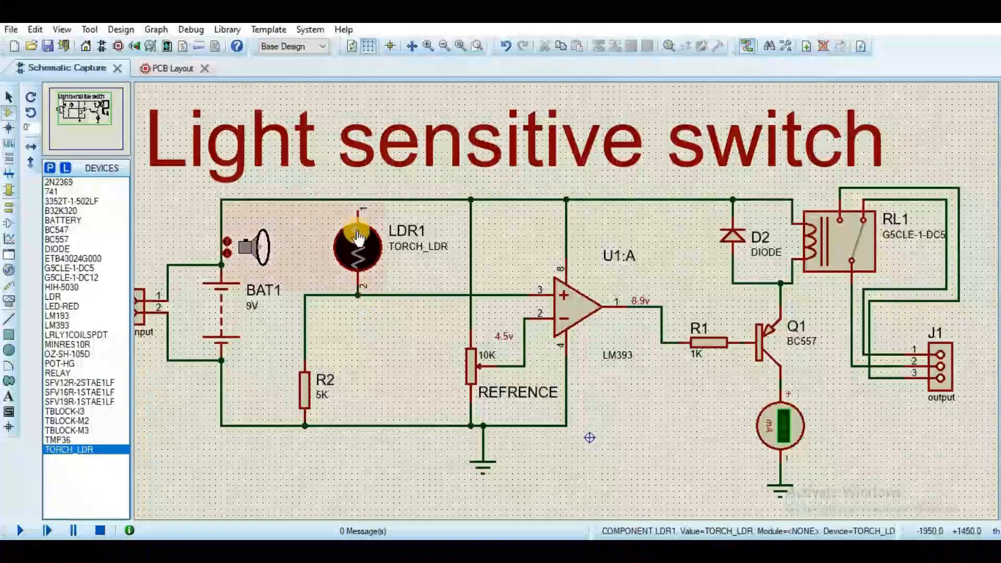
pyautogui.click(359, 210)
pyautogui.click(358, 199)
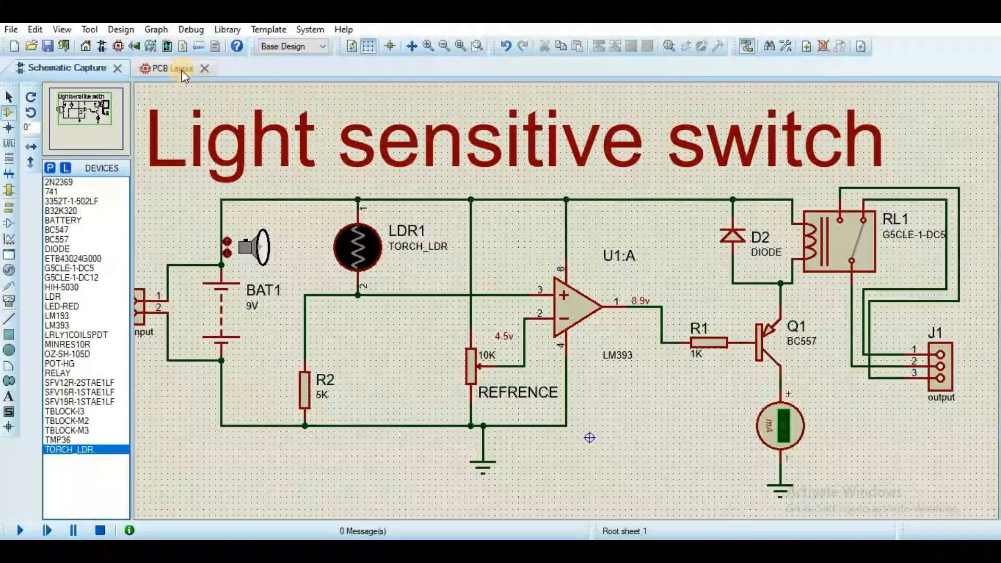
# - In the PCB layout, place LDR1 and RL1 outside the existing board and enlarge the board outline to enclose both
pyautogui.click(181, 70)
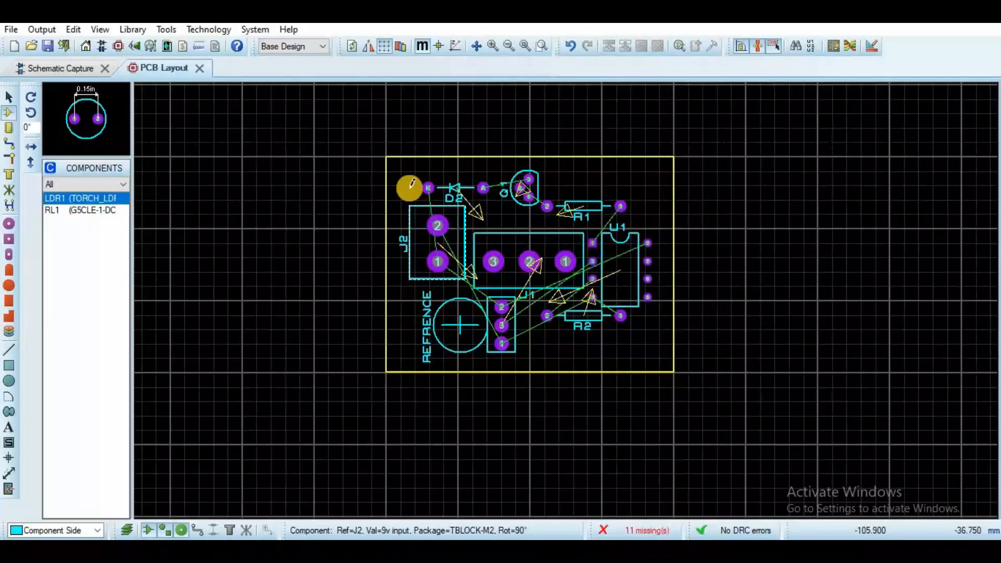
pyautogui.click(232, 248)
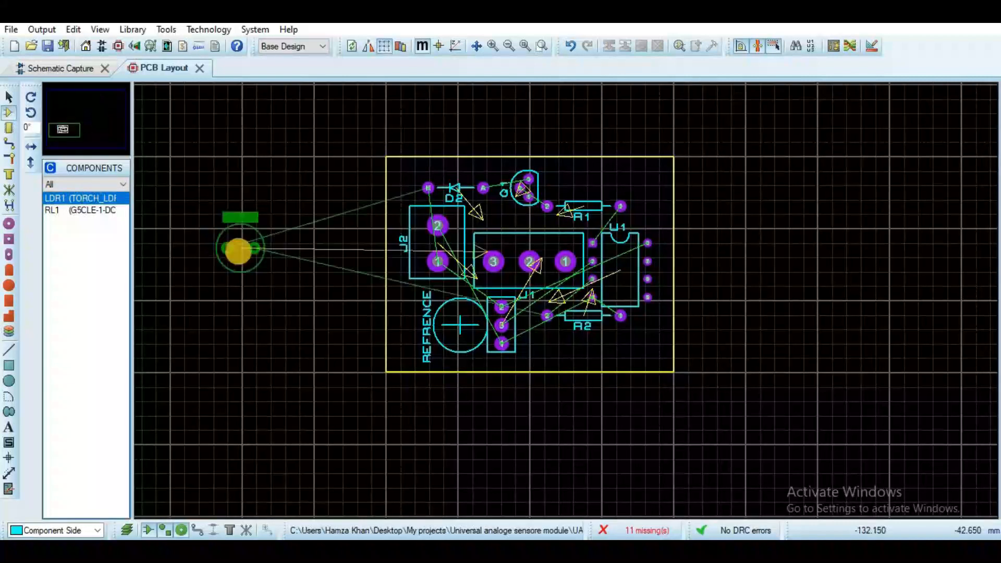
pyautogui.click(778, 327)
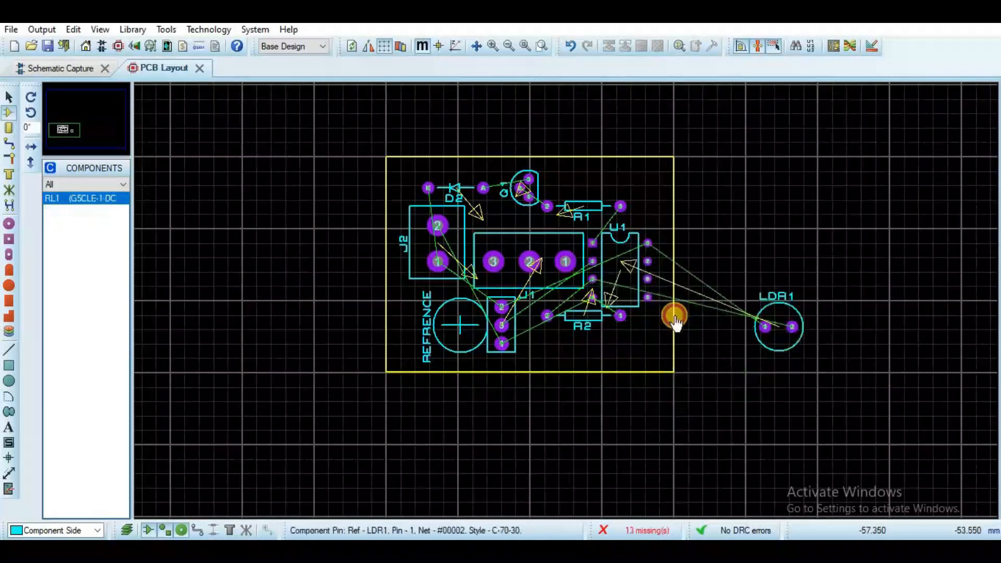
pyautogui.click(308, 246)
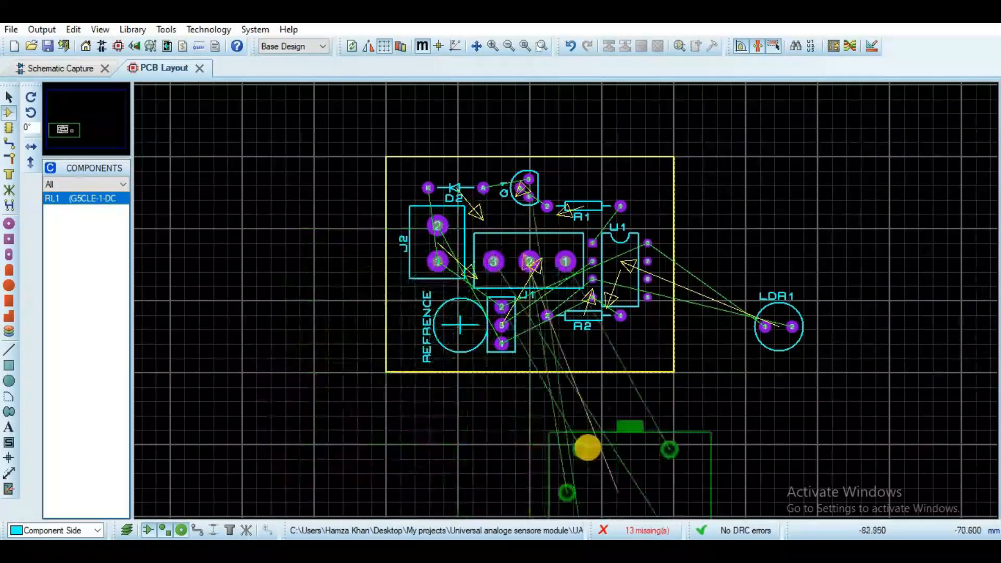
pyautogui.click(652, 391)
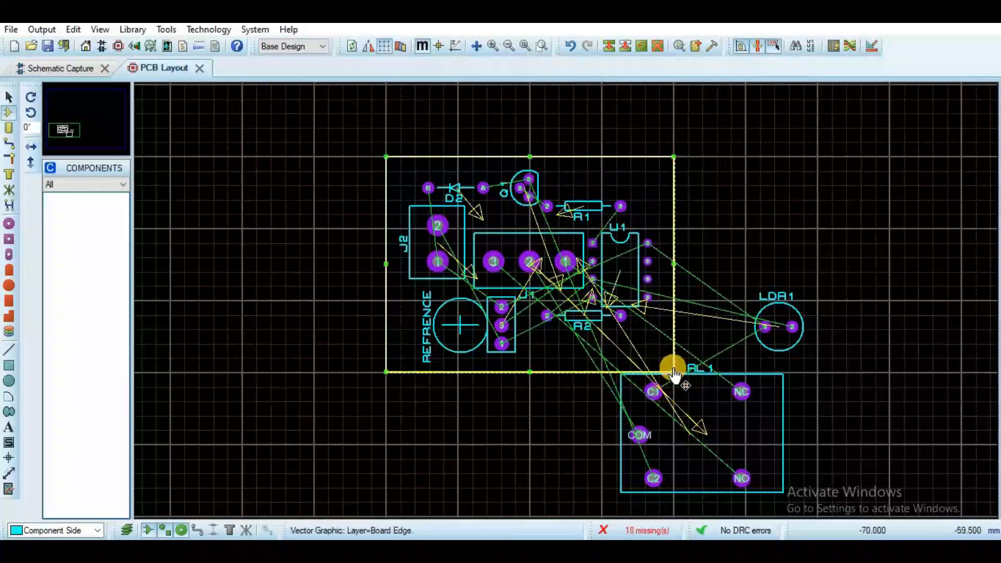
pyautogui.moveTo(672, 370); pyautogui.dragTo(832, 505)
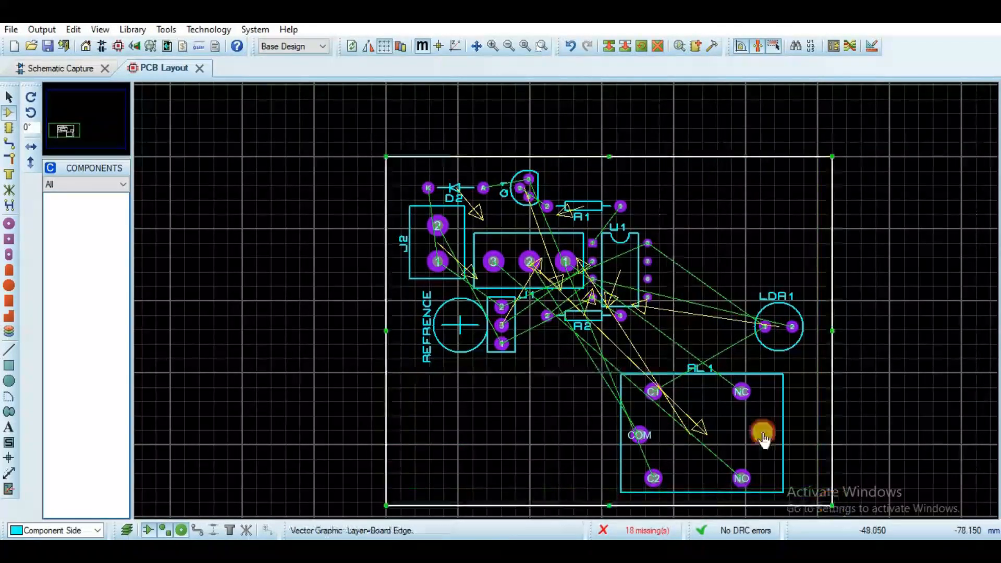
# - Move connector J2 below R2 and the REFRENCE trimmer against the board's left edge
pyautogui.click(8, 96)
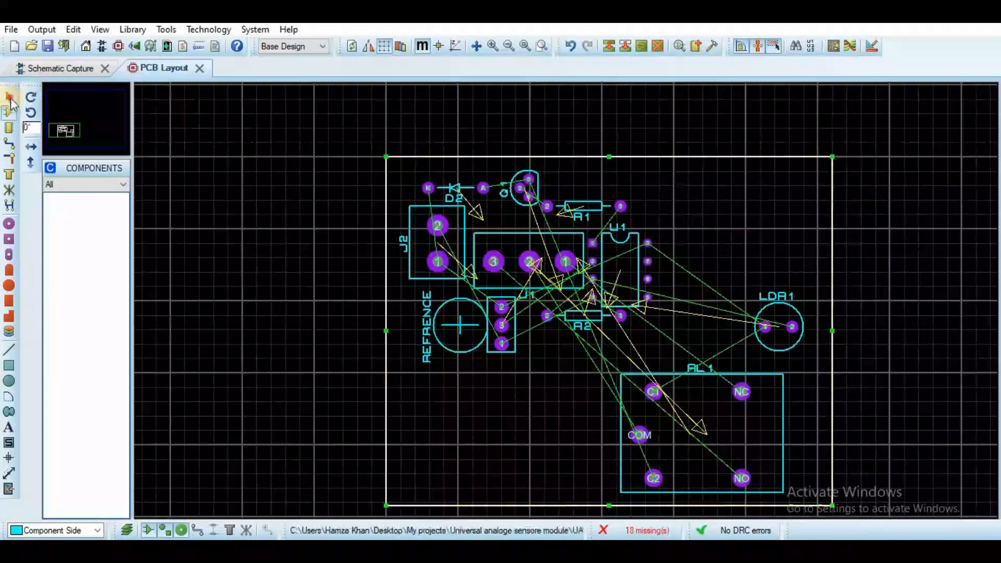
pyautogui.moveTo(424, 214); pyautogui.dragTo(537, 349)
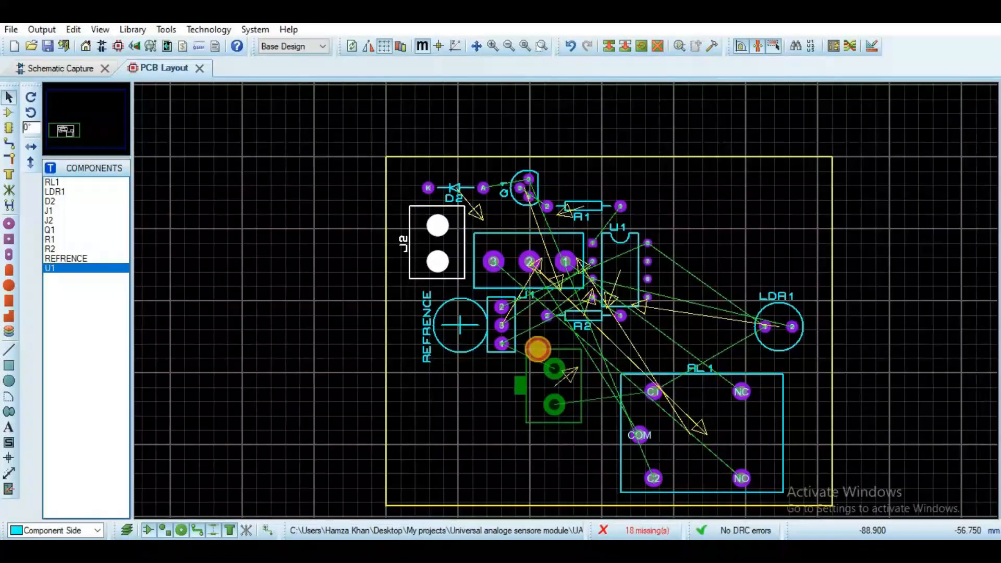
pyautogui.moveTo(537, 350)
pyautogui.mouseDown()
pyautogui.moveTo(484, 337)
pyautogui.moveTo(450, 351)
pyautogui.mouseUp()
pyautogui.click(482, 336)
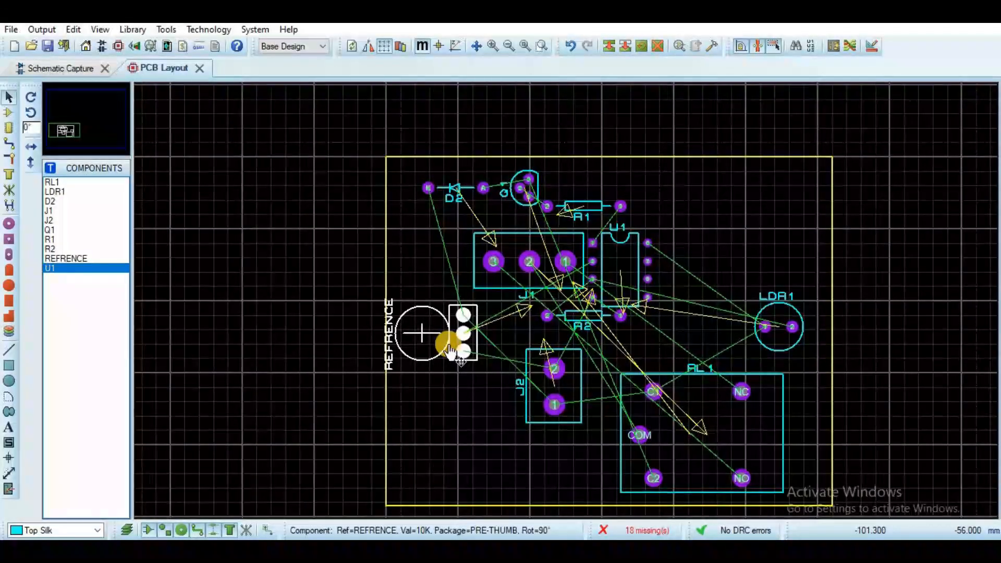
# - Move diode D2 above U1 and connector J2 into the board's upper left corner above the REFRENCE trimmer
pyautogui.click(537, 347)
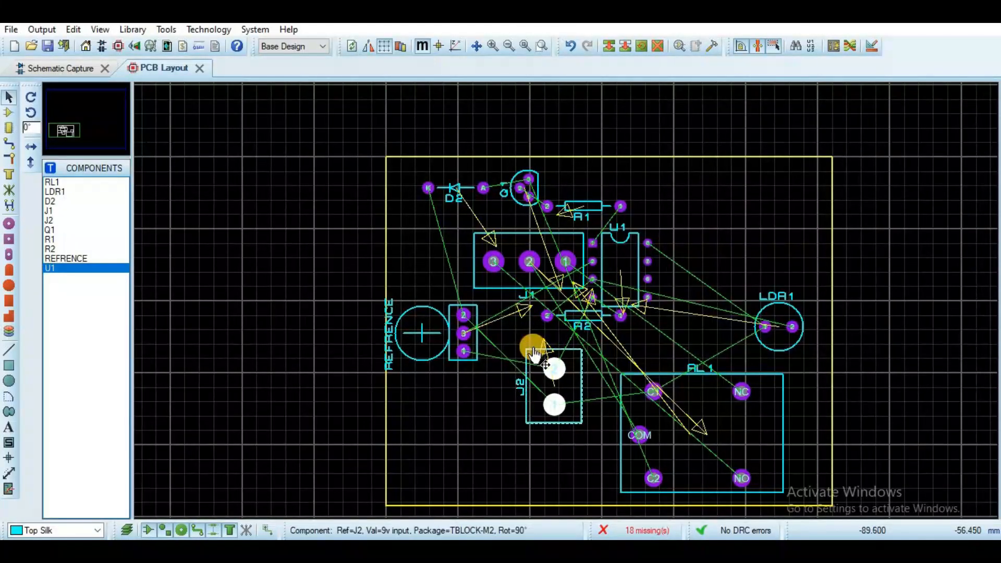
pyautogui.click(471, 192)
pyautogui.moveTo(471, 192); pyautogui.dragTo(641, 170)
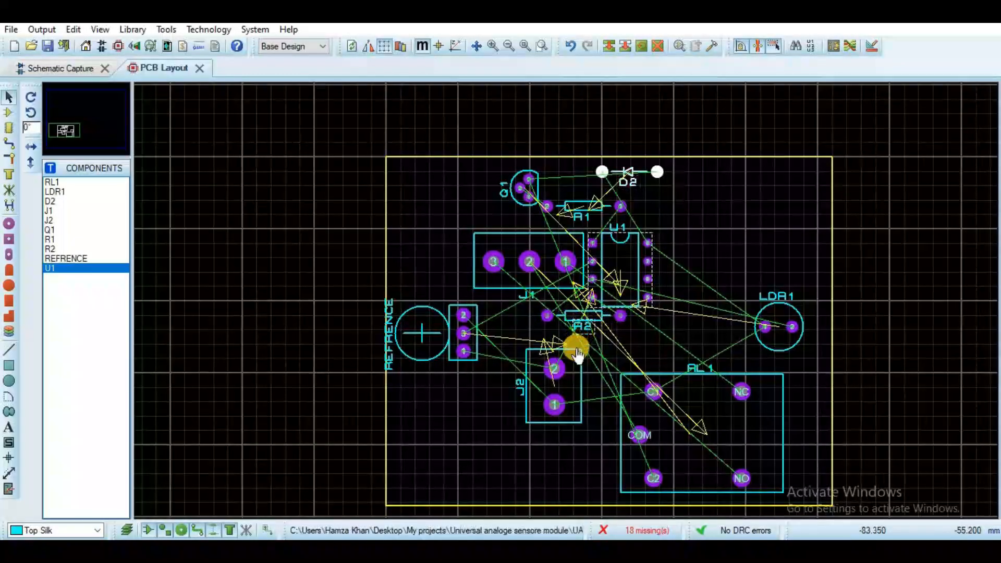
pyautogui.moveTo(576, 355); pyautogui.dragTo(449, 185)
pyautogui.doubleClick(450, 186)
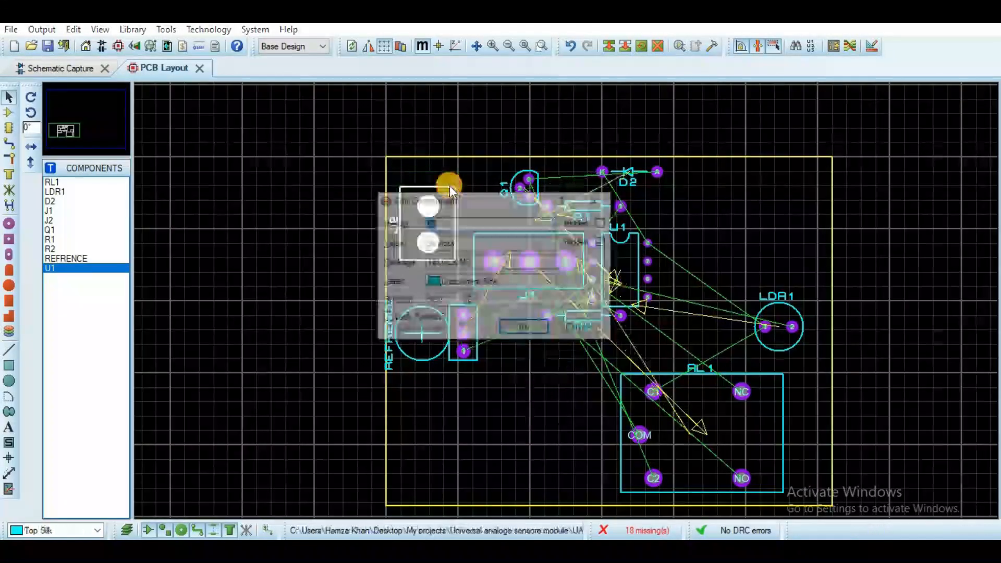
pyautogui.click(525, 328)
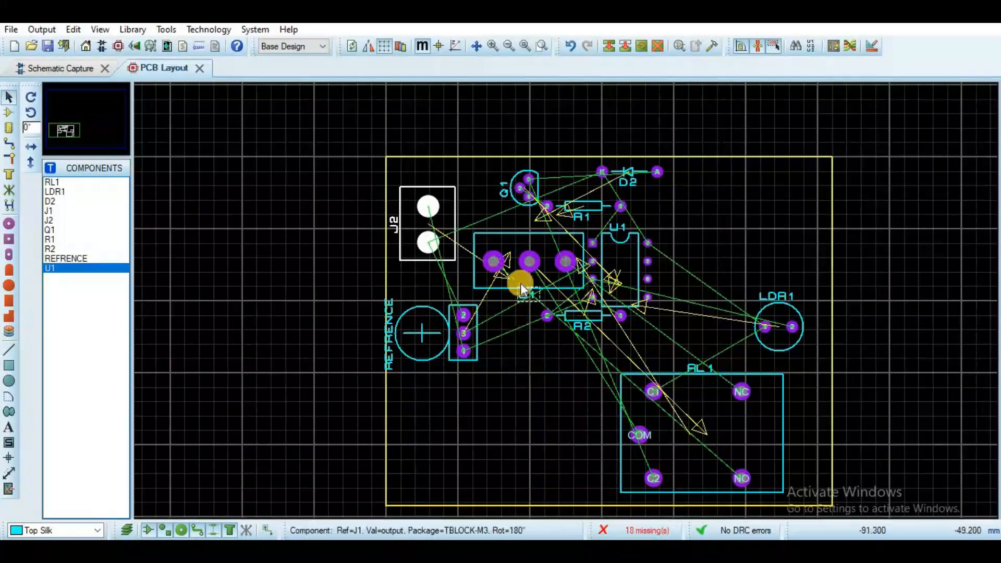
# - Move transistor Q1 to the free area above LDR1 and place resistor R1 between Q1 and LDR1
pyautogui.moveTo(534, 192); pyautogui.dragTo(761, 217)
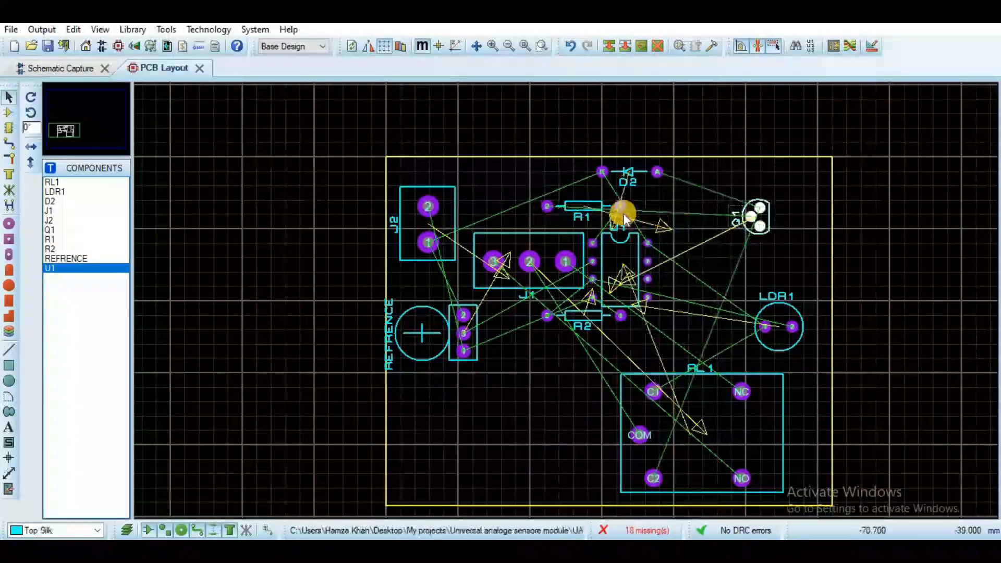
pyautogui.click(598, 209)
pyautogui.moveTo(598, 208); pyautogui.dragTo(781, 264)
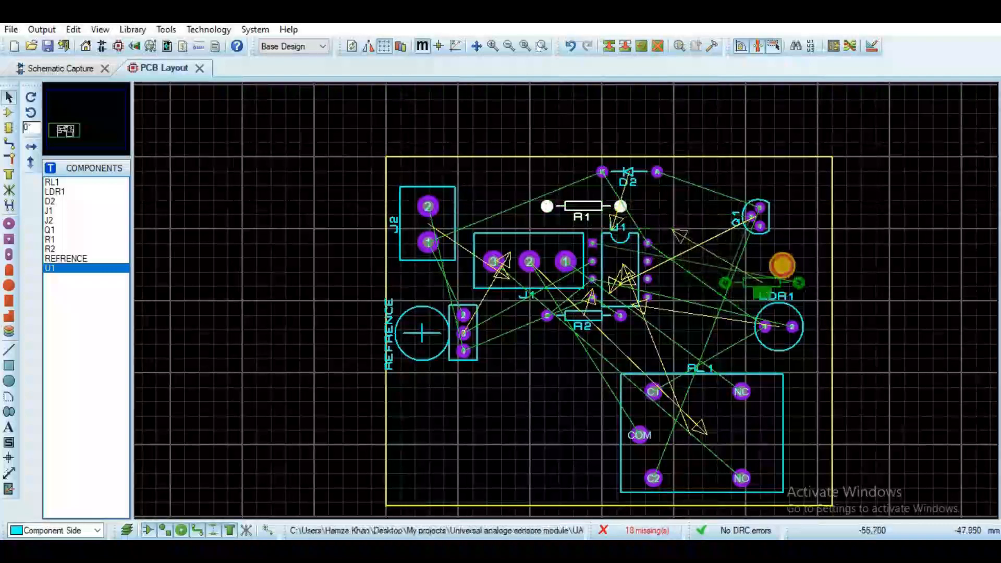
# - Move connector J1 up to the board's upper edge and J2 into the free area beside RL1's COM contact
pyautogui.click(544, 287)
pyautogui.moveTo(544, 287); pyautogui.dragTo(532, 213)
pyautogui.click(453, 240)
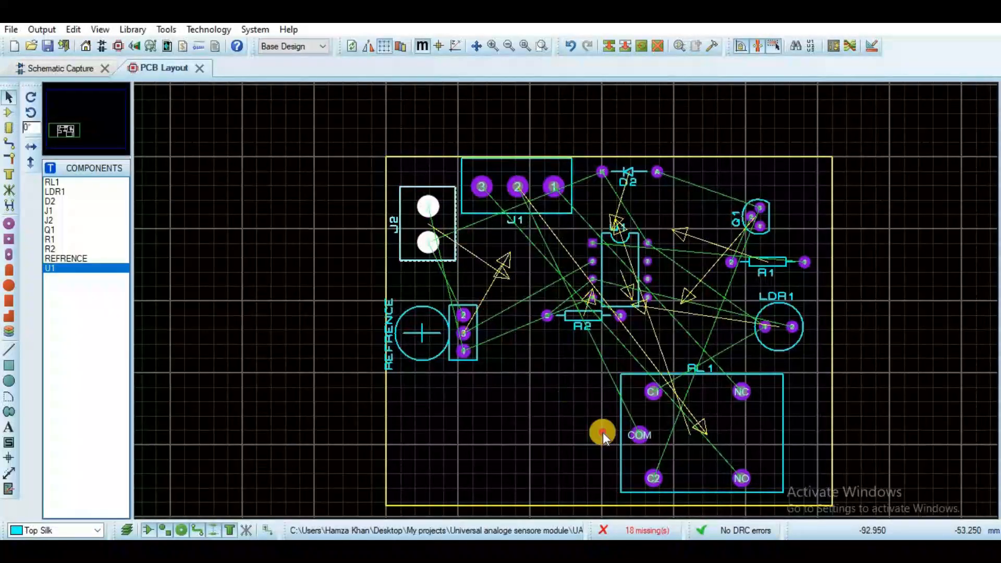
pyautogui.moveTo(455, 245); pyautogui.dragTo(578, 416)
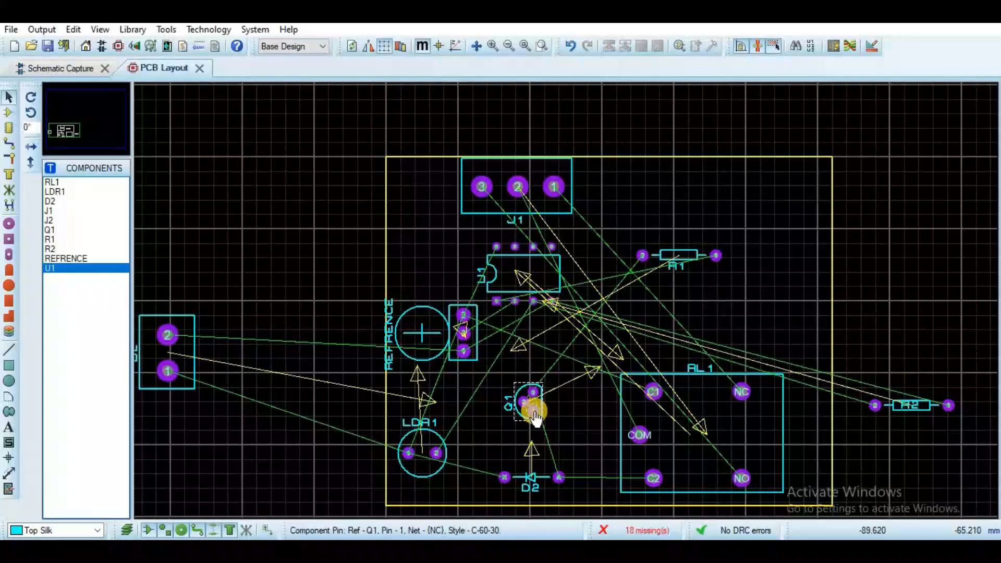
# - In the schematic, delete the ammeter below Q1 and wire Q1's collector directly to the ground terminal
pyautogui.scroll(5, 536, 415)
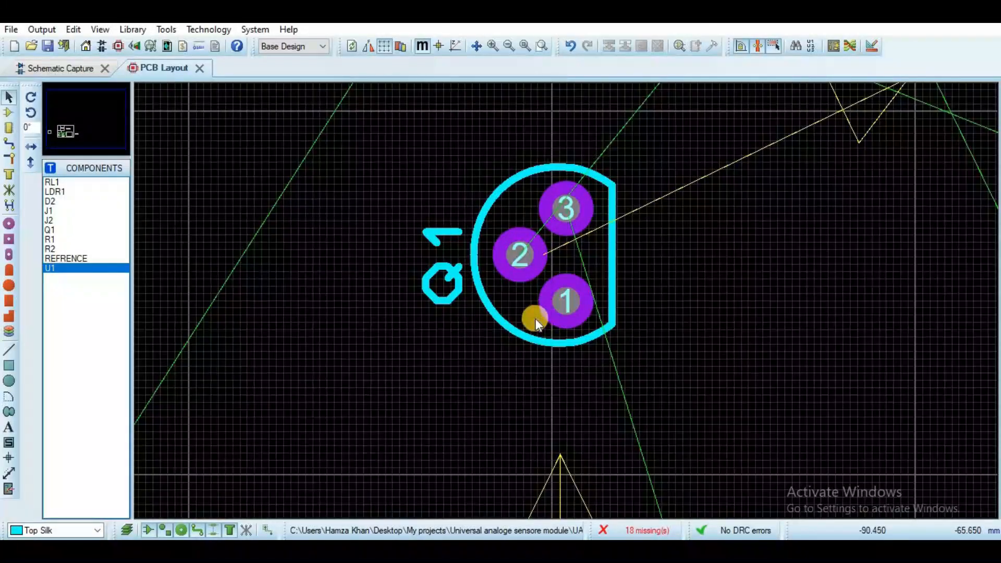
pyautogui.click(73, 69)
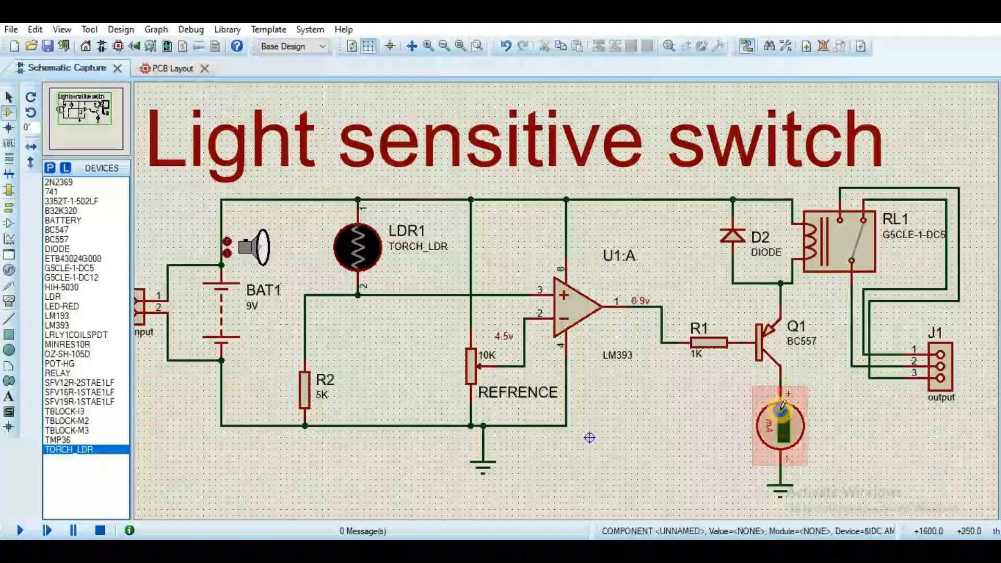
pyautogui.rightClick(783, 409)
pyautogui.rightClick(782, 409)
pyautogui.click(782, 374)
pyautogui.click(778, 473)
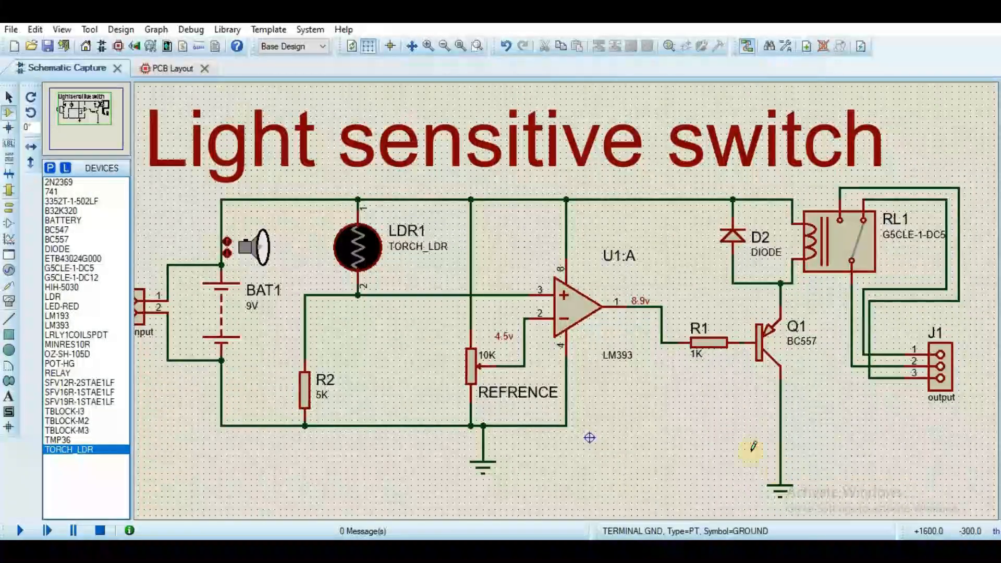
# - Return to the PCB layout and shift connector J2 down slightly, clear of the board's upper edge
pyautogui.click(169, 68)
pyautogui.scroll(-3, 574, 285)
pyautogui.scroll(1, 567, 298)
pyautogui.scroll(-1, 568, 303)
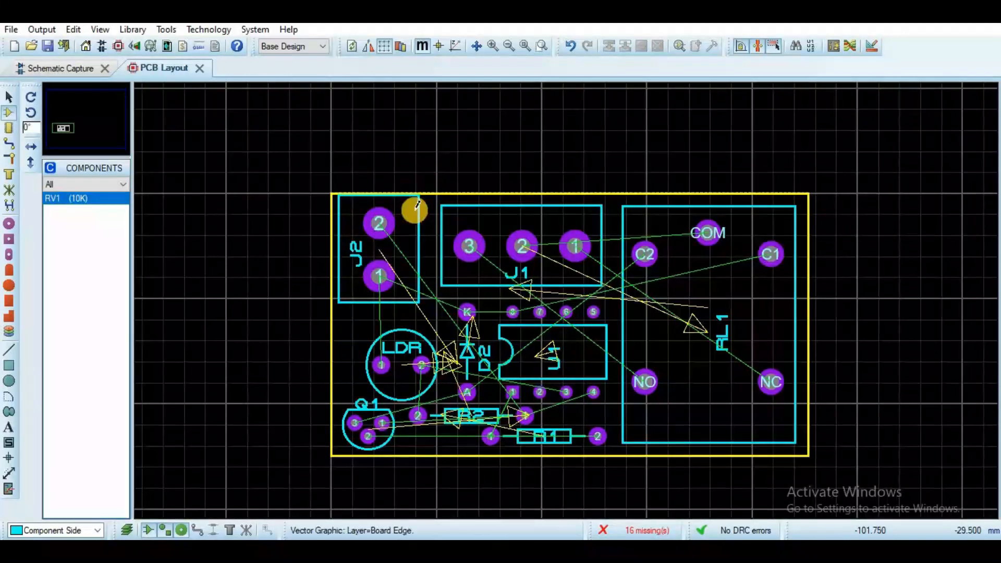
pyautogui.click(419, 223)
pyautogui.click(418, 150)
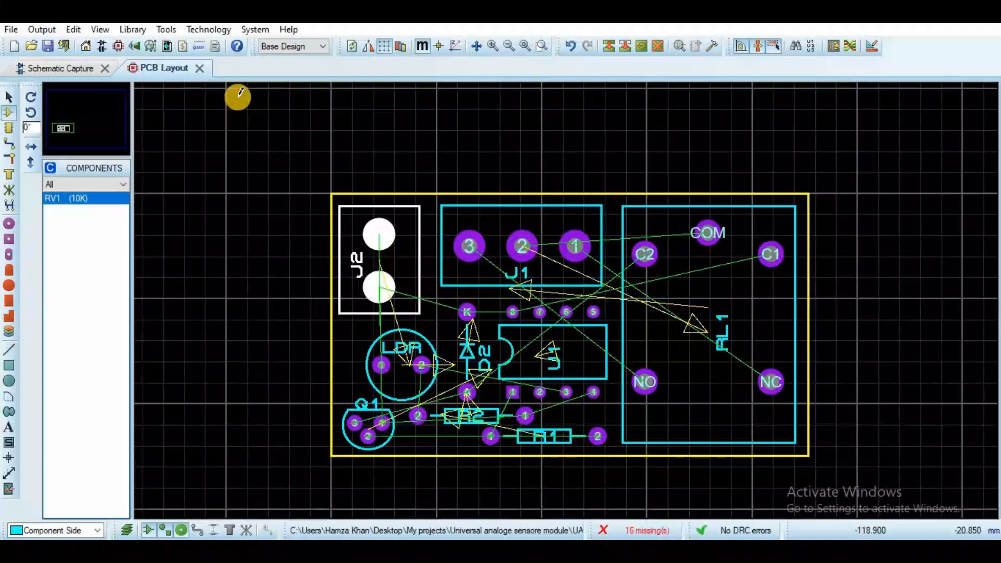
# - Run the auto-router on the arranged board
pyautogui.click(166, 29)
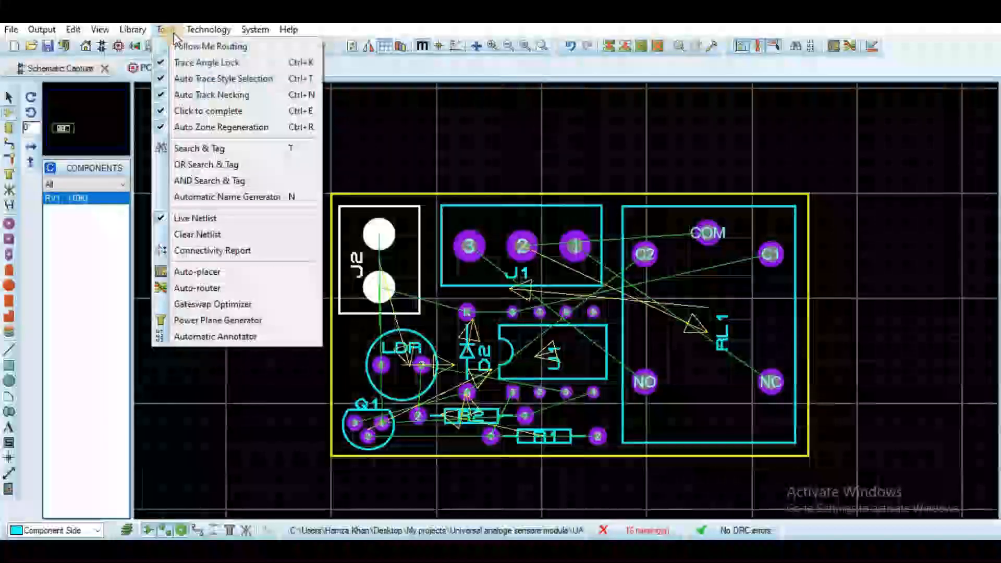
pyautogui.click(209, 287)
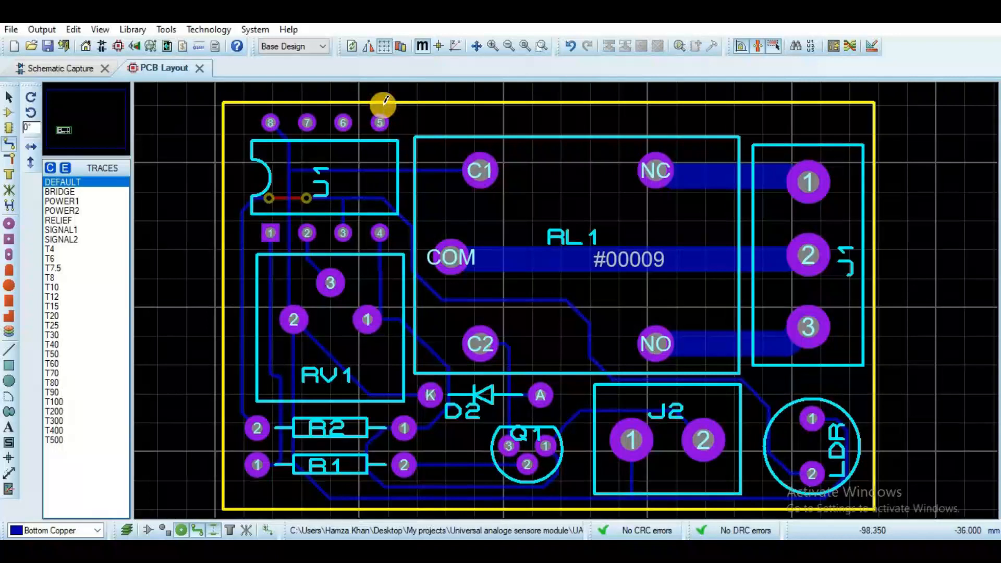
# - Open the board's 3D view and examine the component placement from above and from the side
pyautogui.click(136, 46)
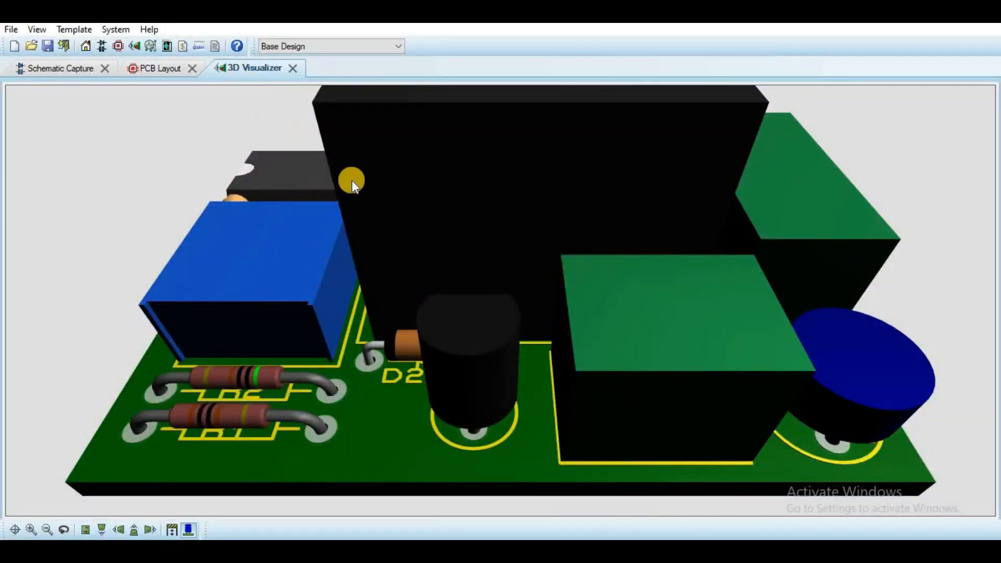
pyautogui.middleClick(406, 246)
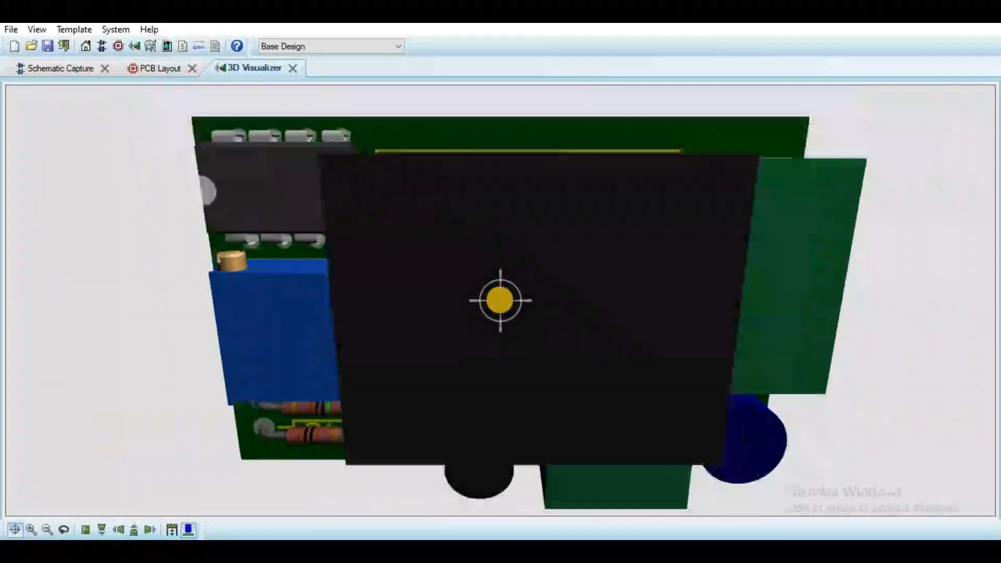
pyautogui.scroll(-3, 500, 300)
pyautogui.moveTo(501, 301)
pyautogui.mouseDown()
pyautogui.moveTo(501, 375)
pyautogui.moveTo(500, 300)
pyautogui.mouseUp()
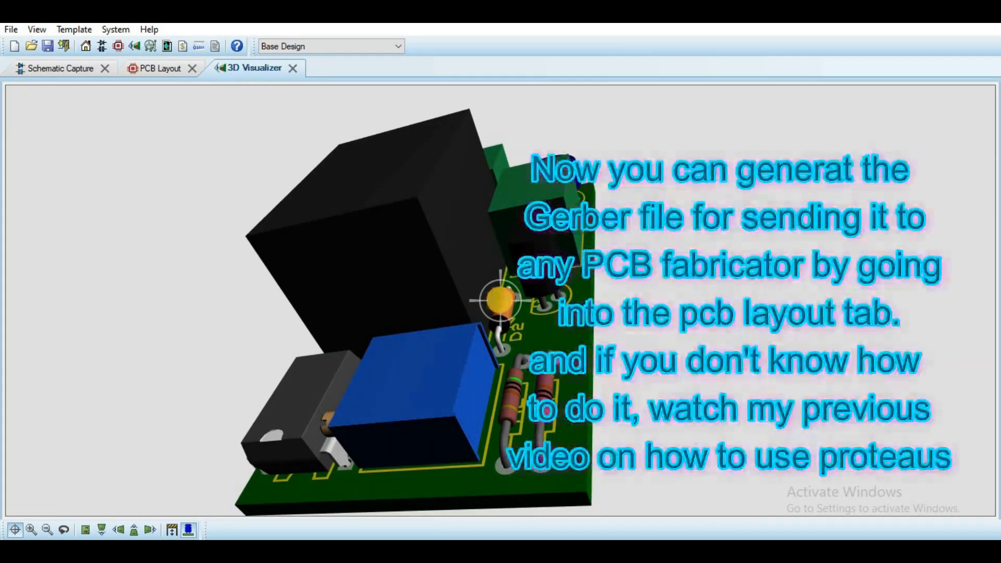
pyautogui.click(451, 348)
pyautogui.moveTo(499, 300); pyautogui.dragTo(500, 300)
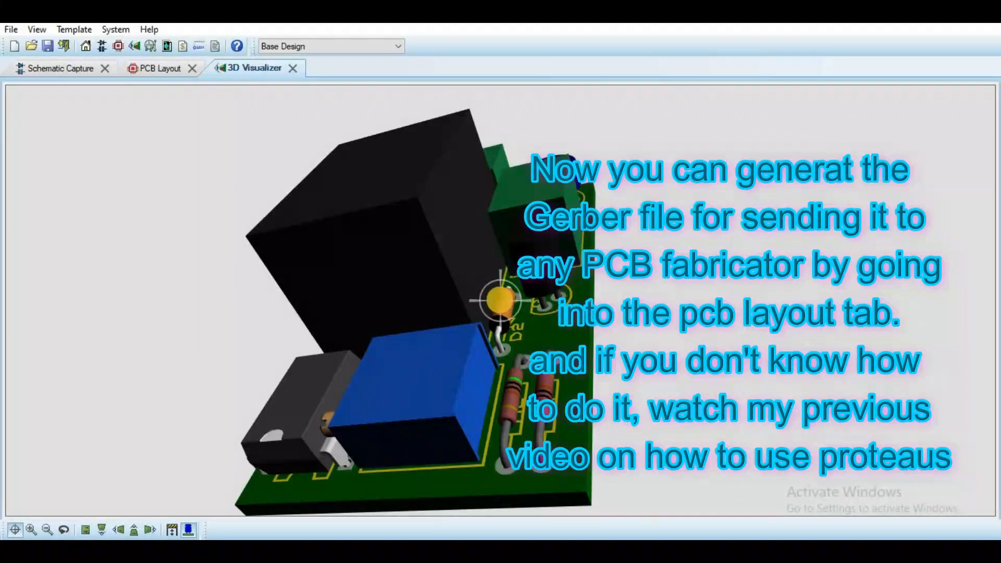